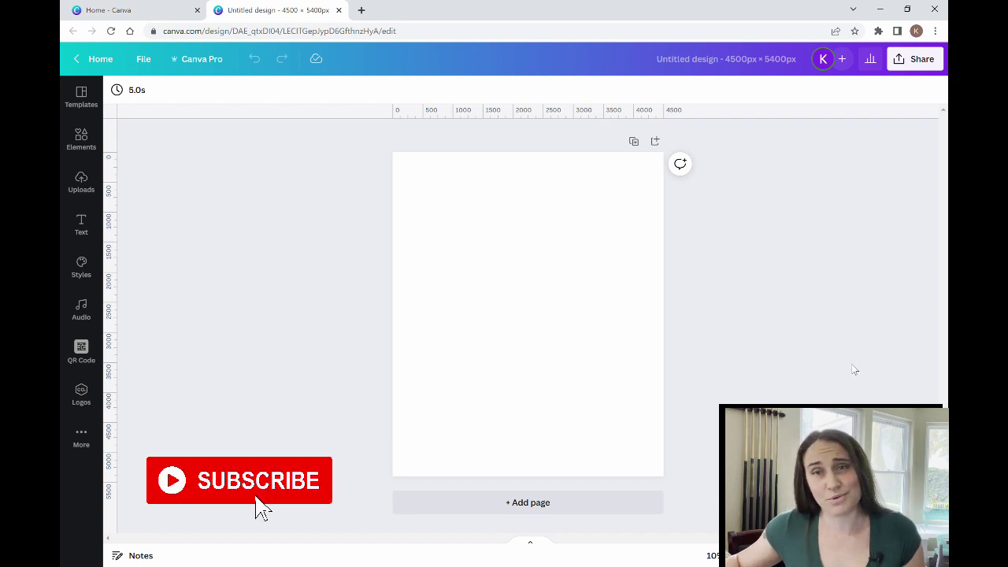
- Fill the page background with solid black from the Default Colors
click(638, 325)
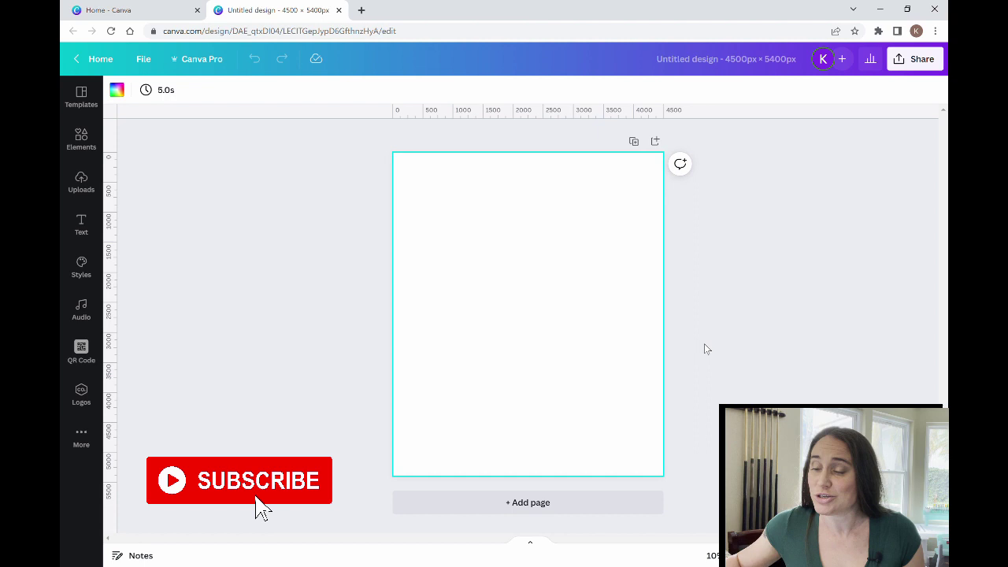
click(117, 90)
click(131, 286)
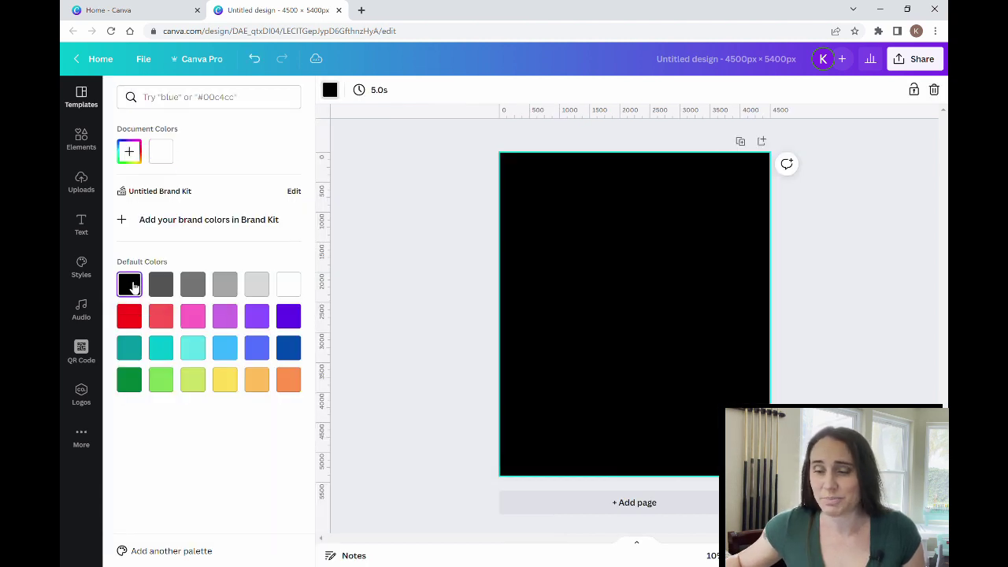
click(417, 262)
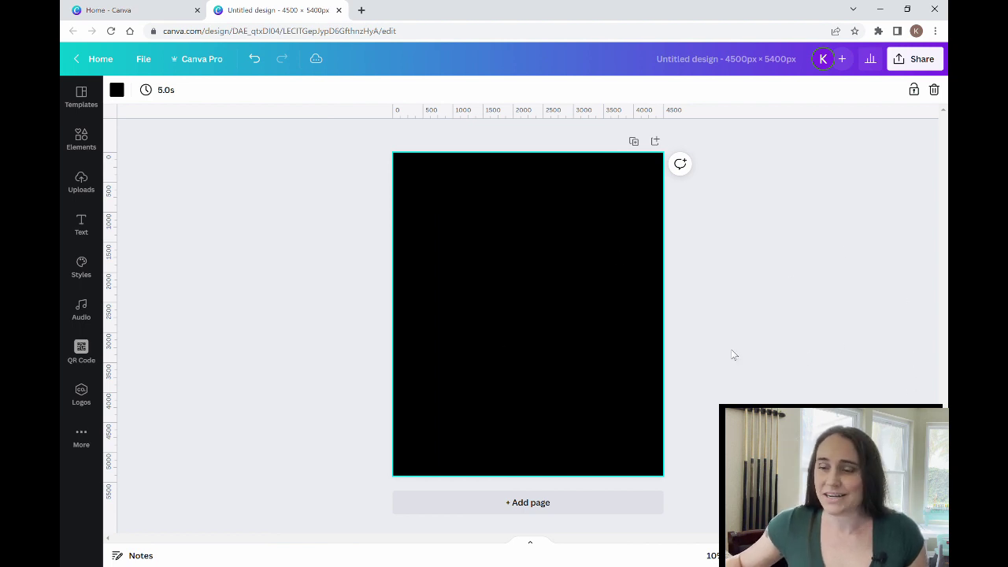
click(288, 240)
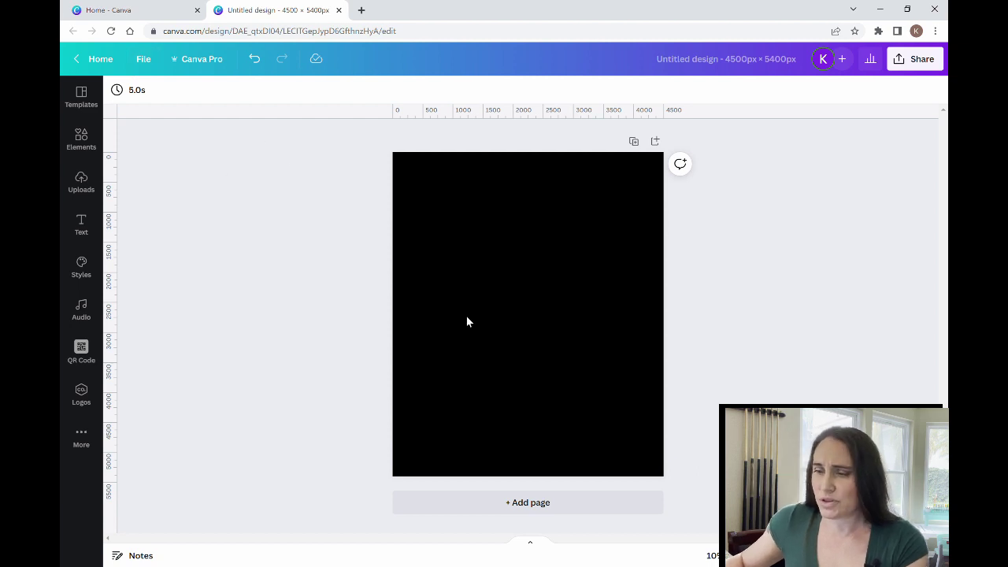
- Search Elements for 'heart' and add a glossy red heart to the page
click(80, 139)
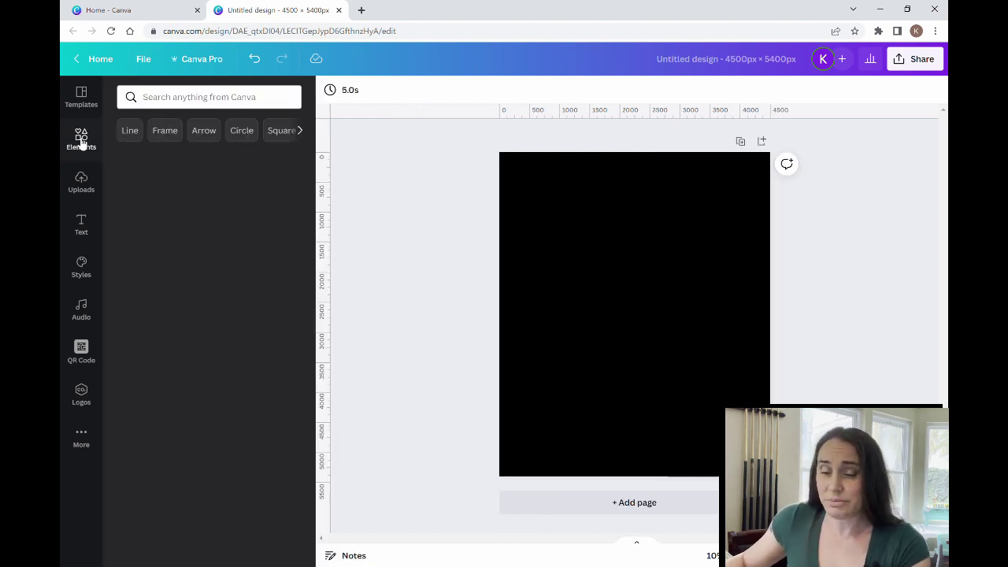
click(214, 99)
text(heart)
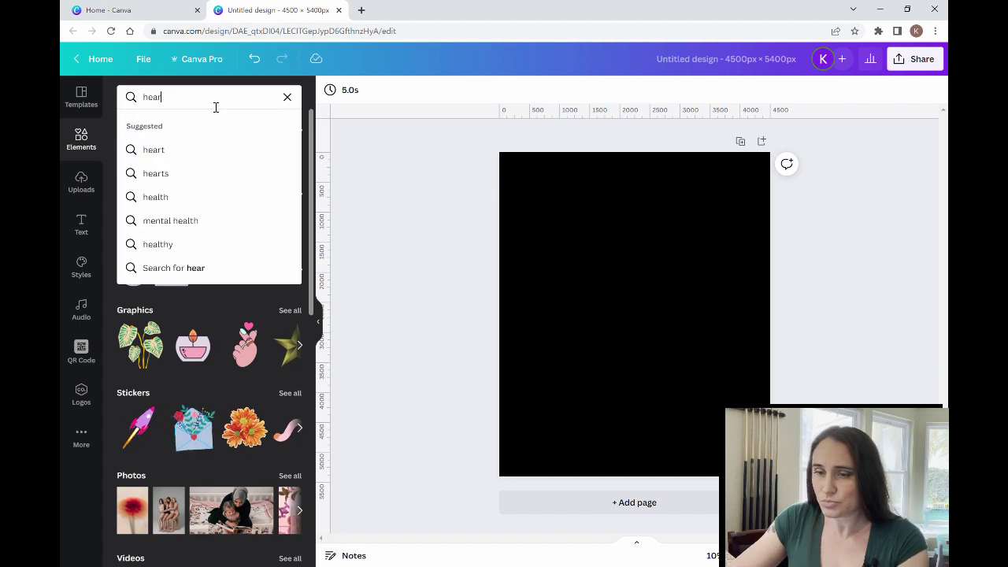
key(Return)
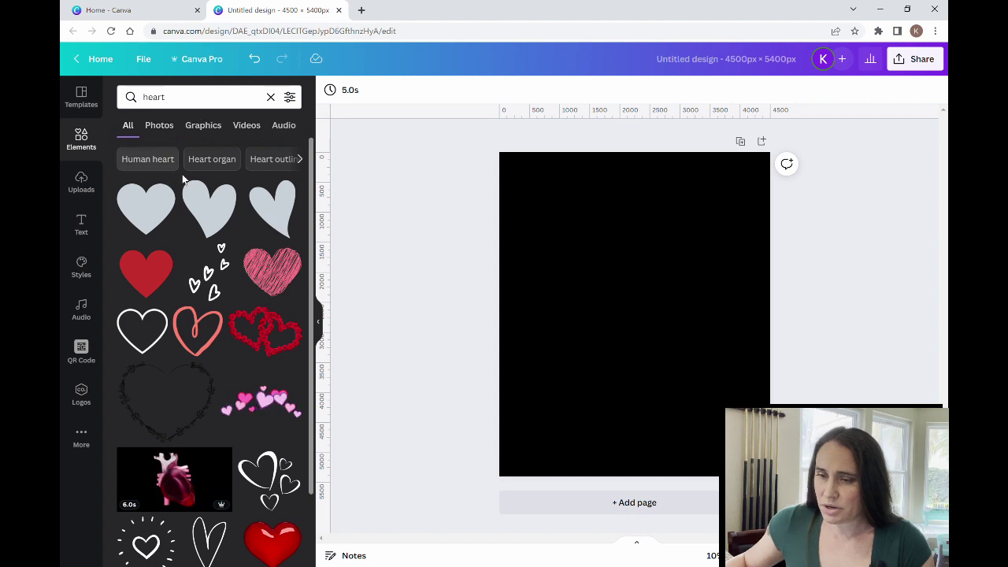
scroll(239, 244, down, 3)
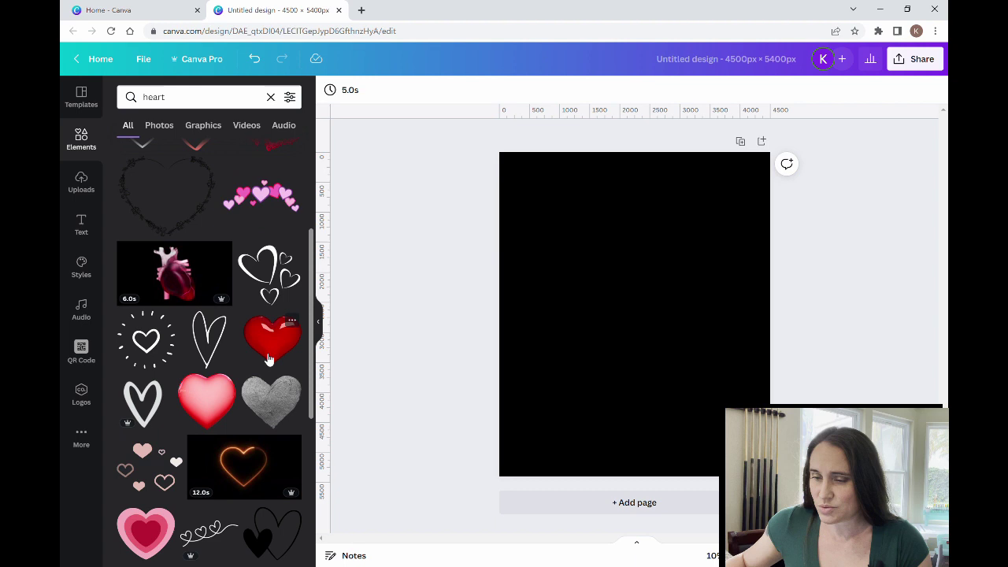
click(268, 355)
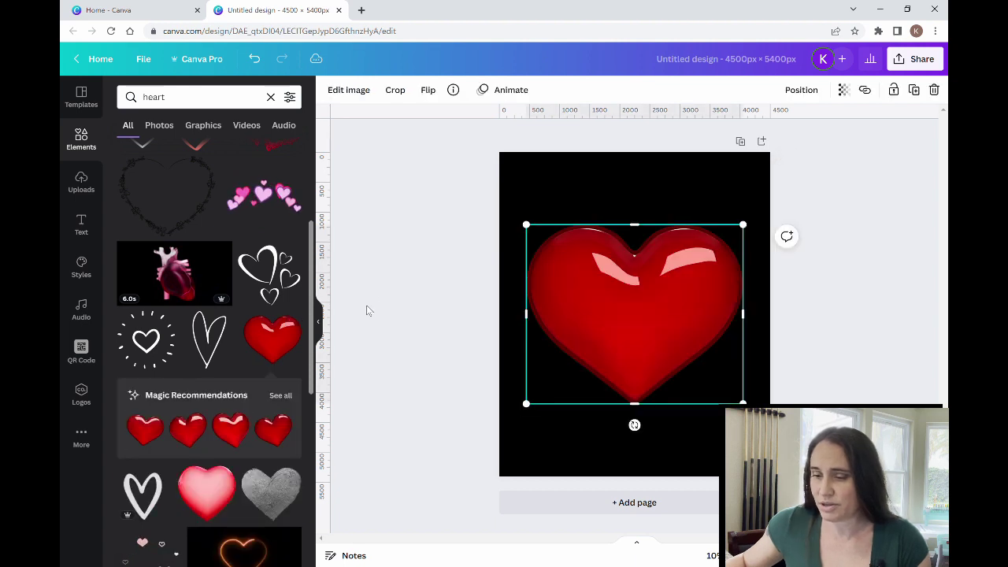
- Add a similar heart from the recommendations, rearrange both, then delete the newer one
click(394, 271)
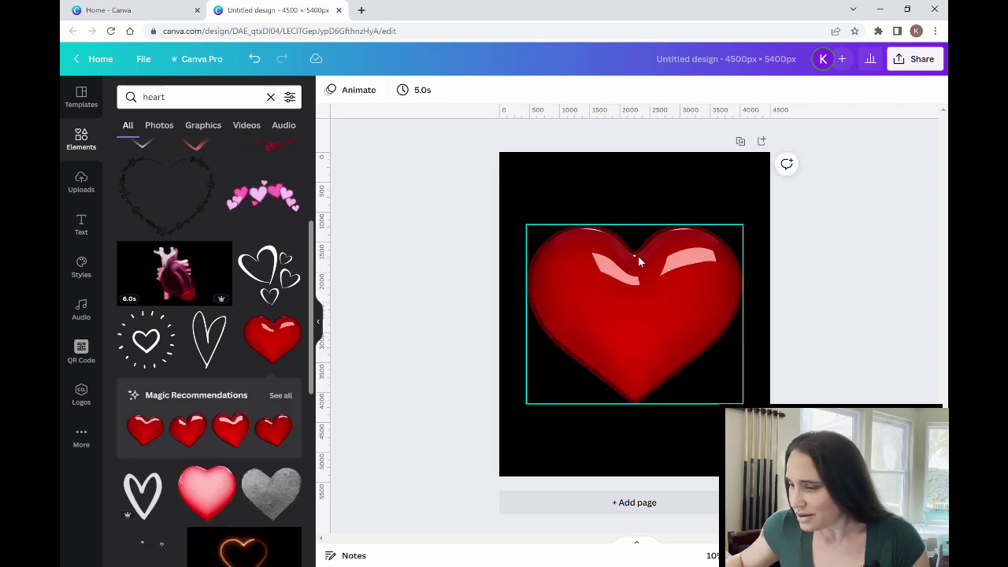
click(287, 396)
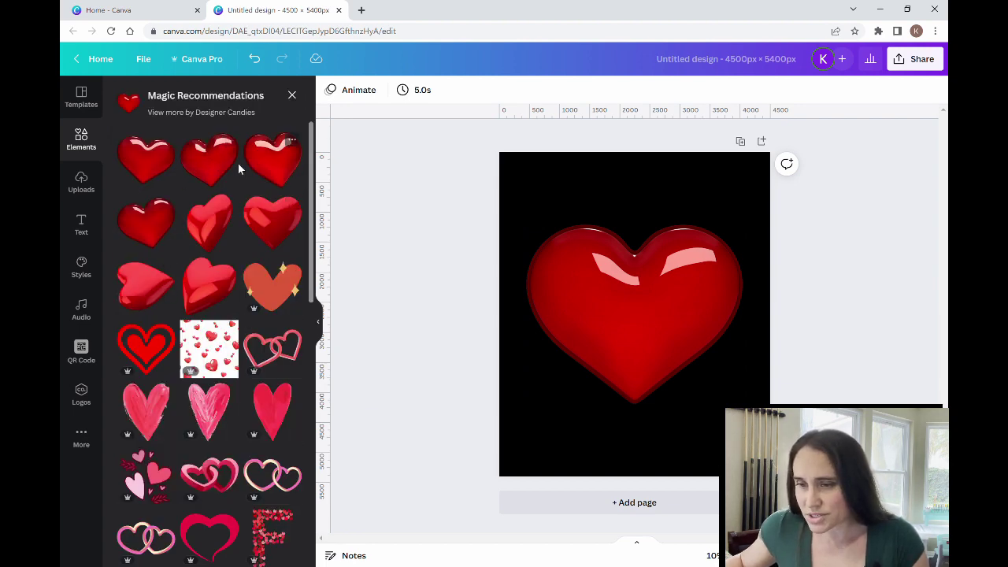
click(228, 169)
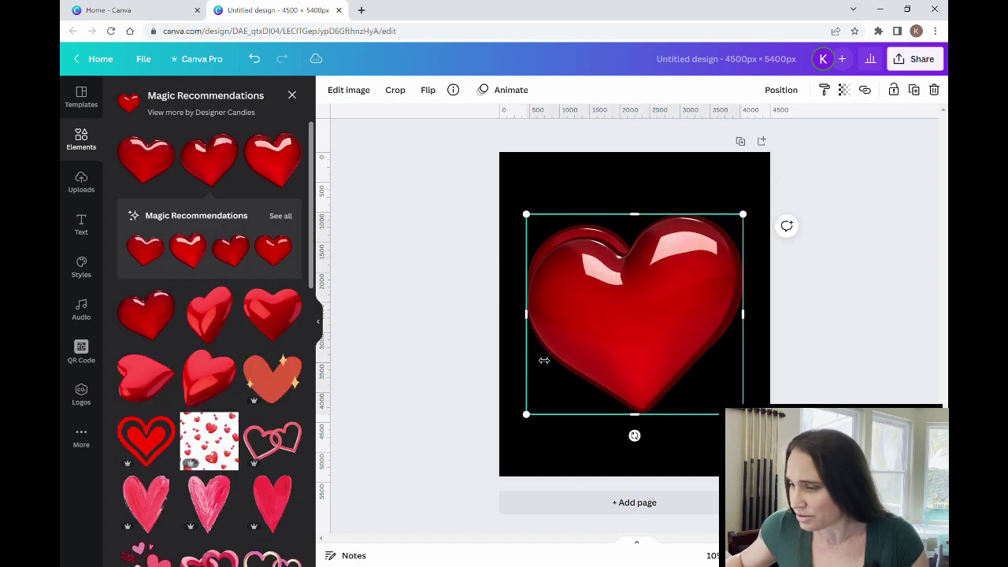
drag(622, 350, 717, 298)
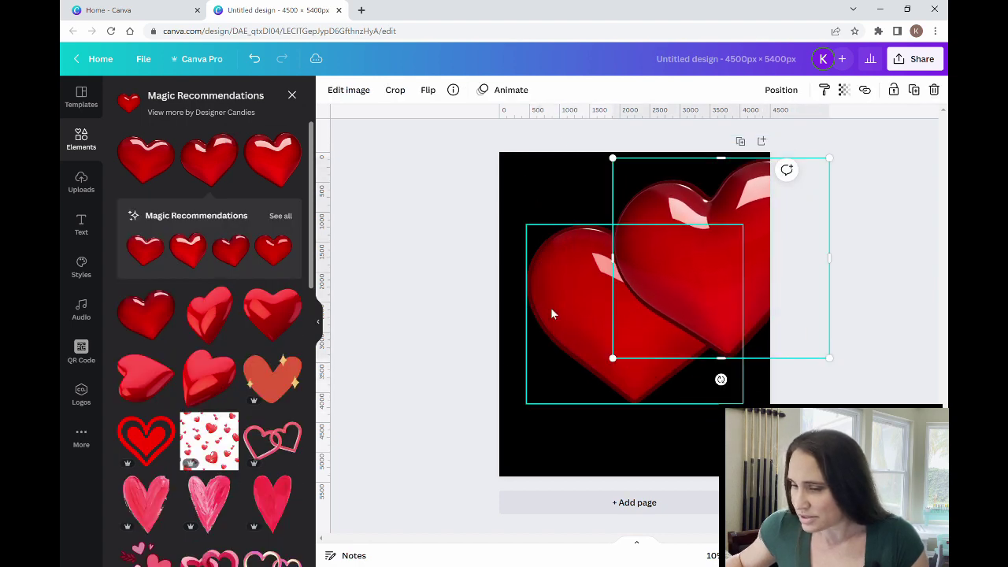
drag(551, 312, 511, 446)
drag(695, 245, 623, 276)
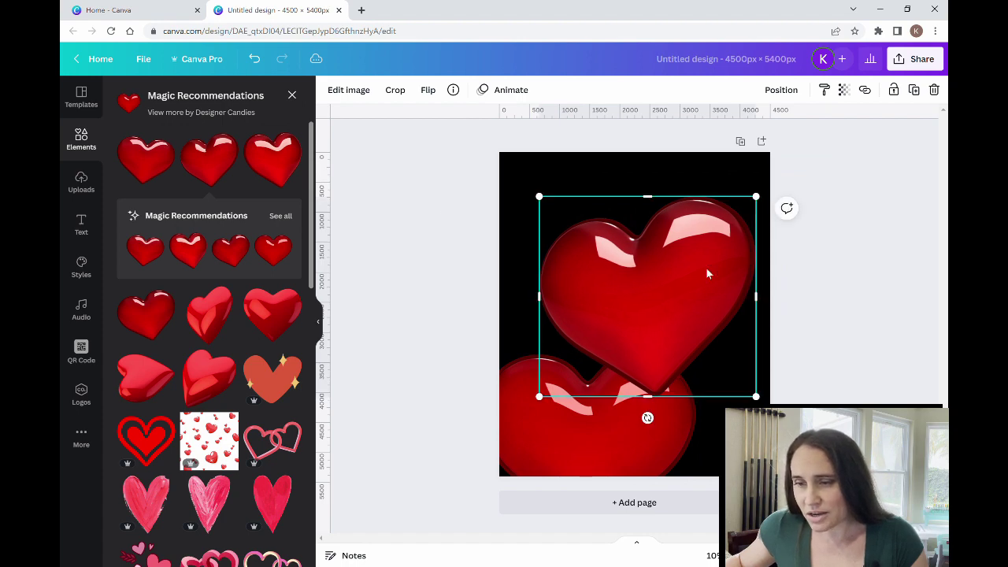
key(Delete)
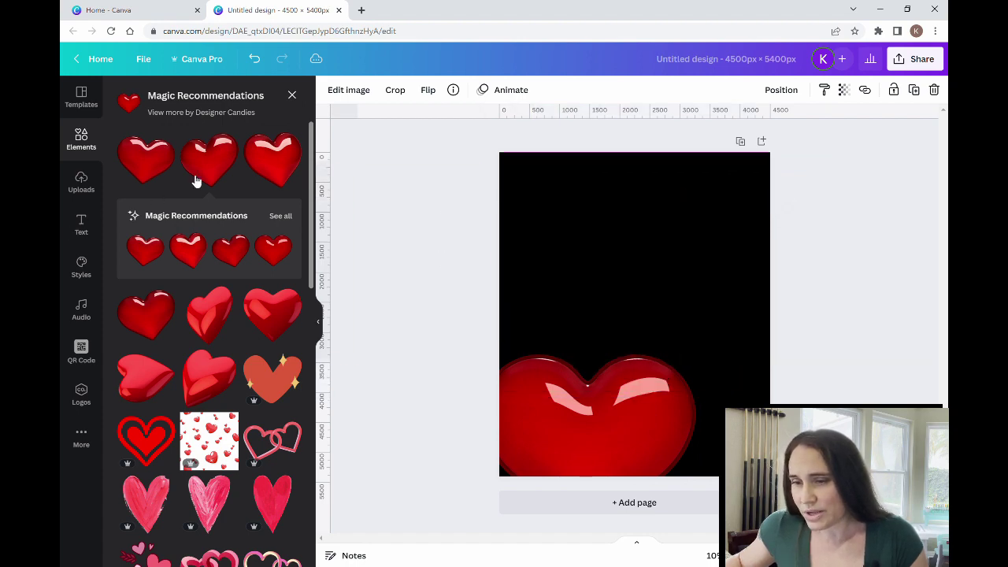
- Add a different glossy heart, delete the lower heart, and centre the remaining one
click(262, 173)
drag(597, 291, 603, 271)
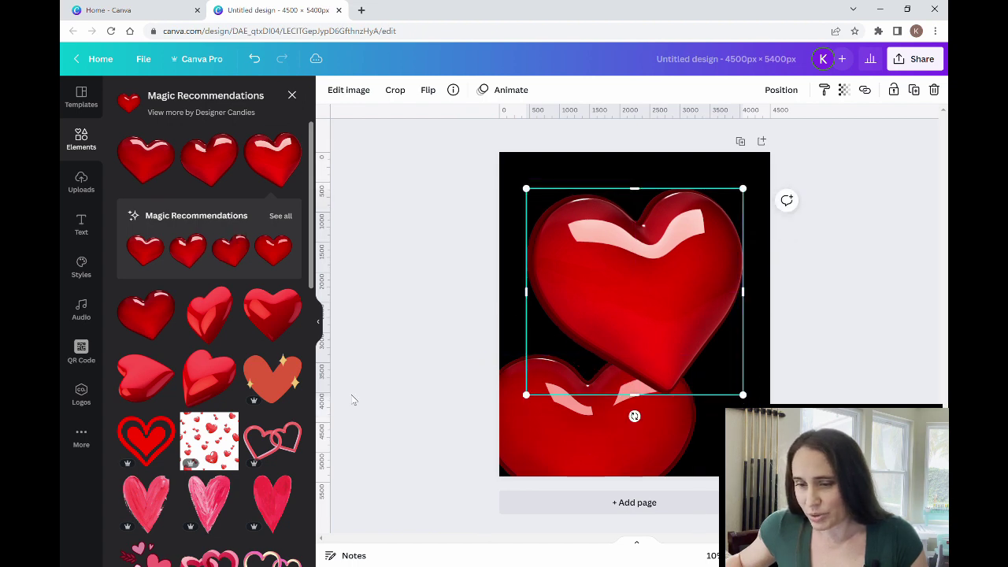
click(569, 457)
key(Delete)
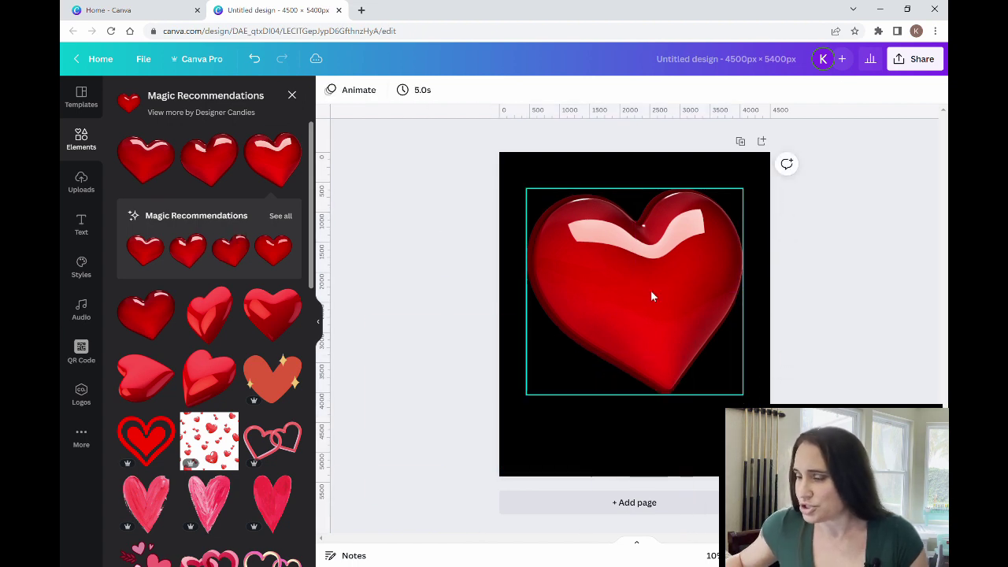
click(651, 296)
click(436, 374)
drag(738, 326, 702, 335)
click(431, 326)
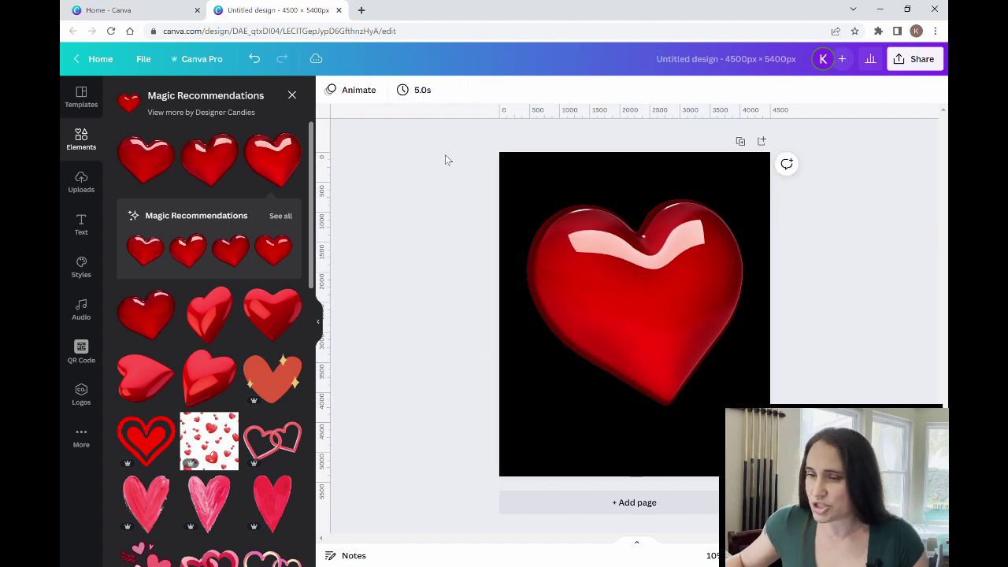
- Open Edit image for the heart and expand the full list of Pixelate effects
click(570, 256)
click(353, 93)
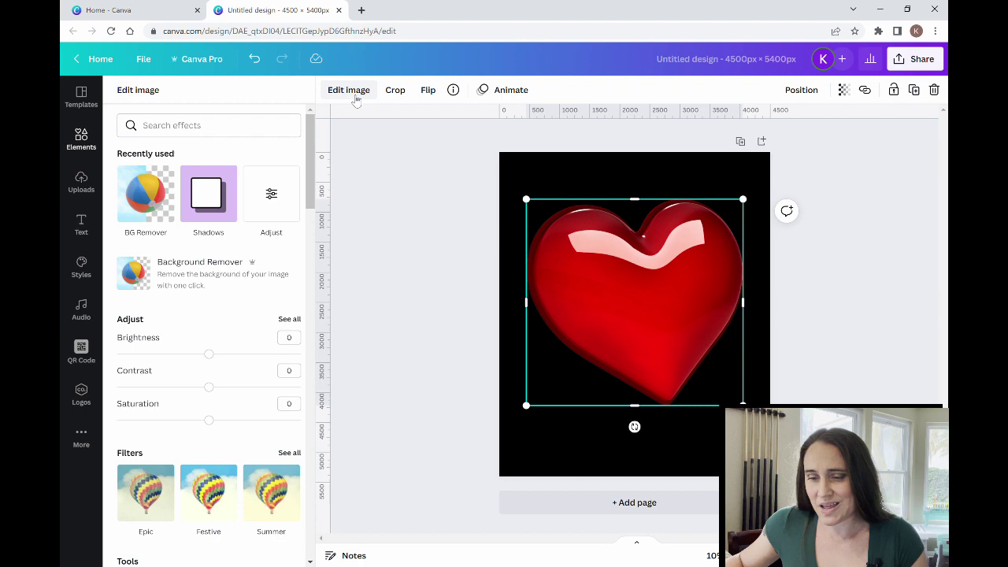
scroll(178, 236, down, 8)
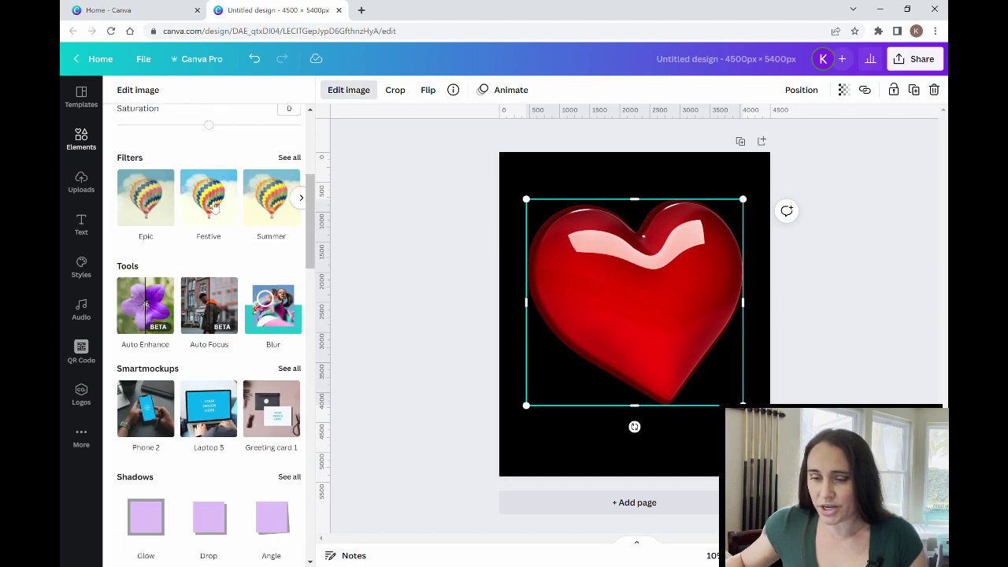
scroll(240, 233, down, 4)
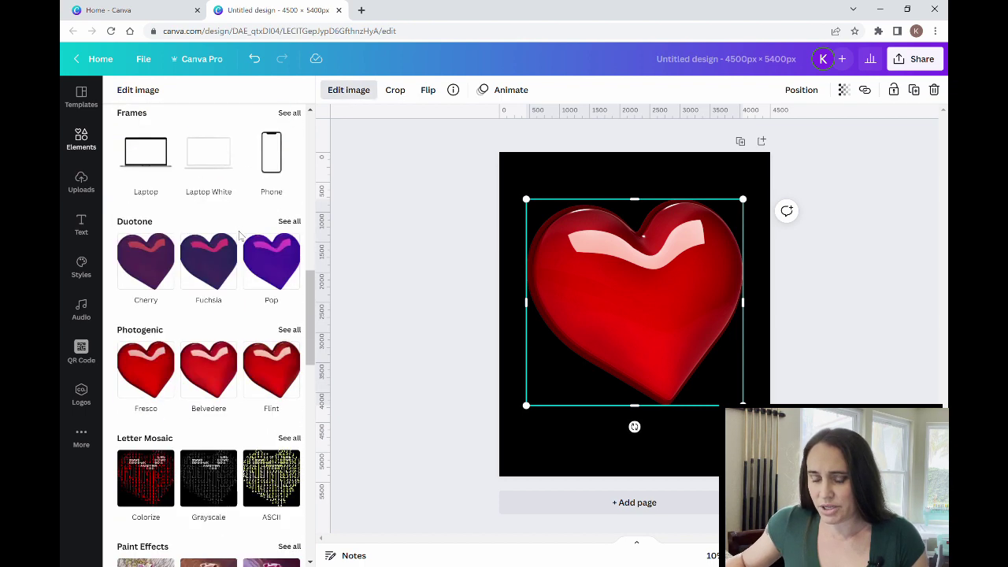
scroll(209, 186, down, 5)
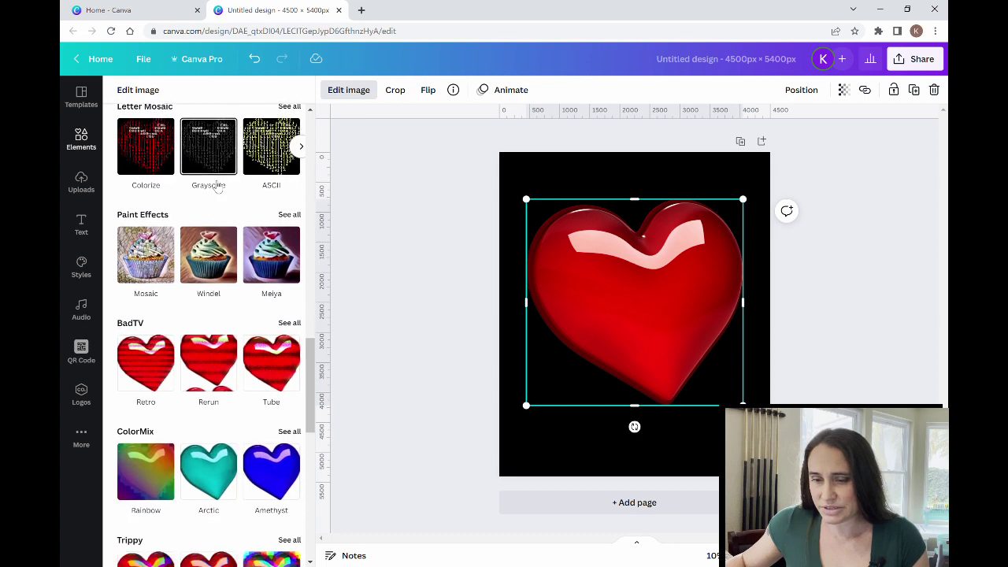
scroll(201, 182, down, 5)
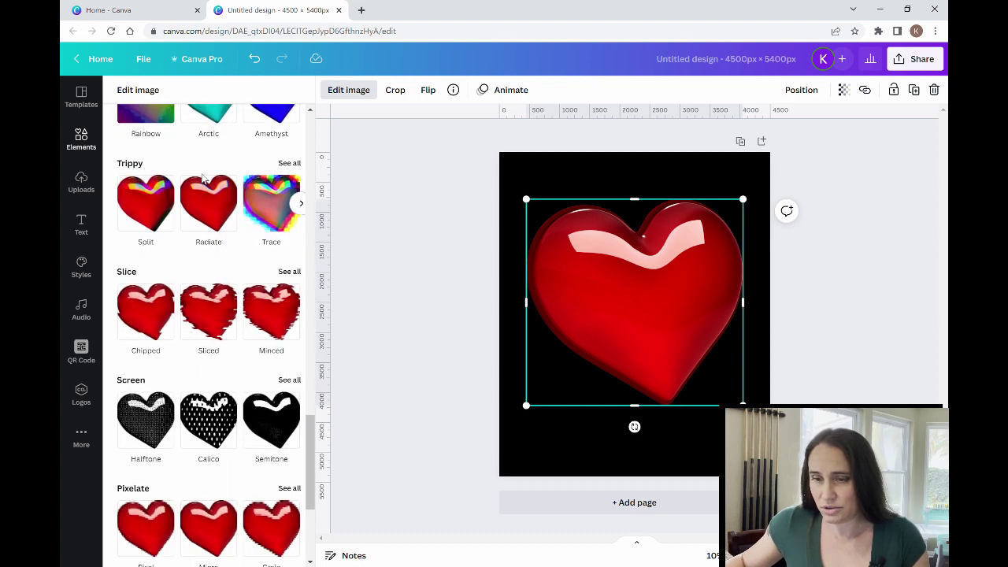
scroll(214, 179, down, 1)
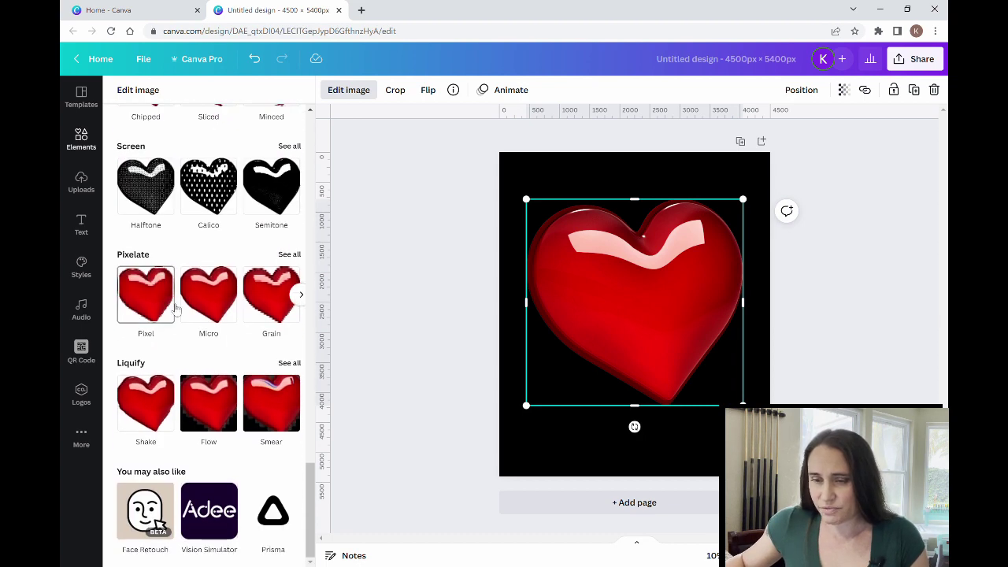
click(289, 254)
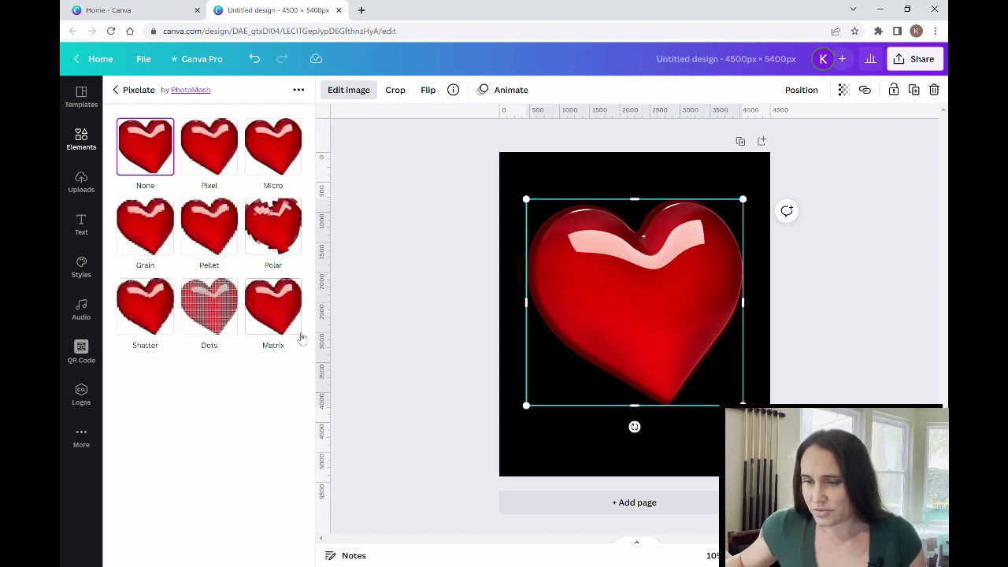
- Apply the Pixel effect to the heart at 66 horizontal and 60 vertical pixels
click(215, 150)
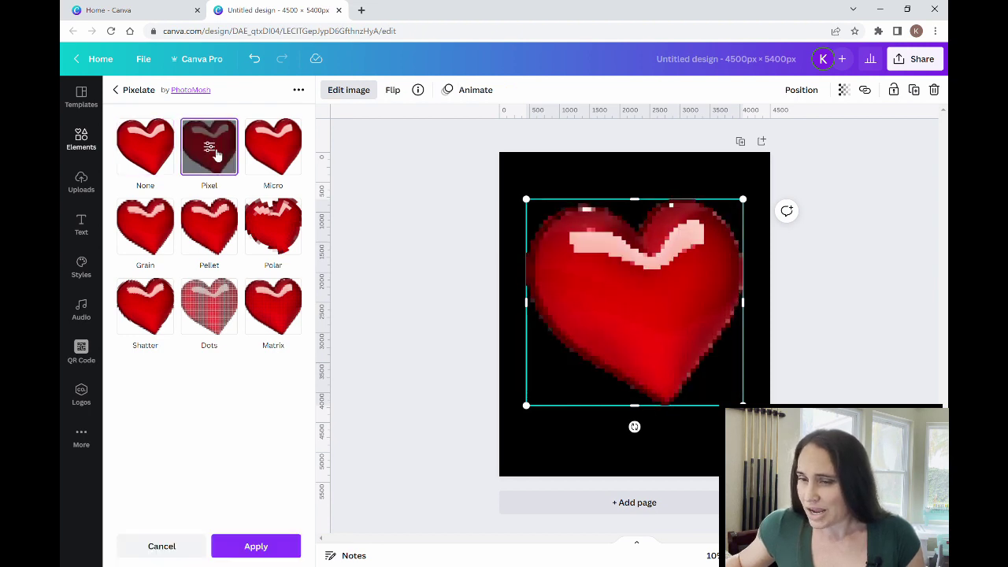
click(214, 152)
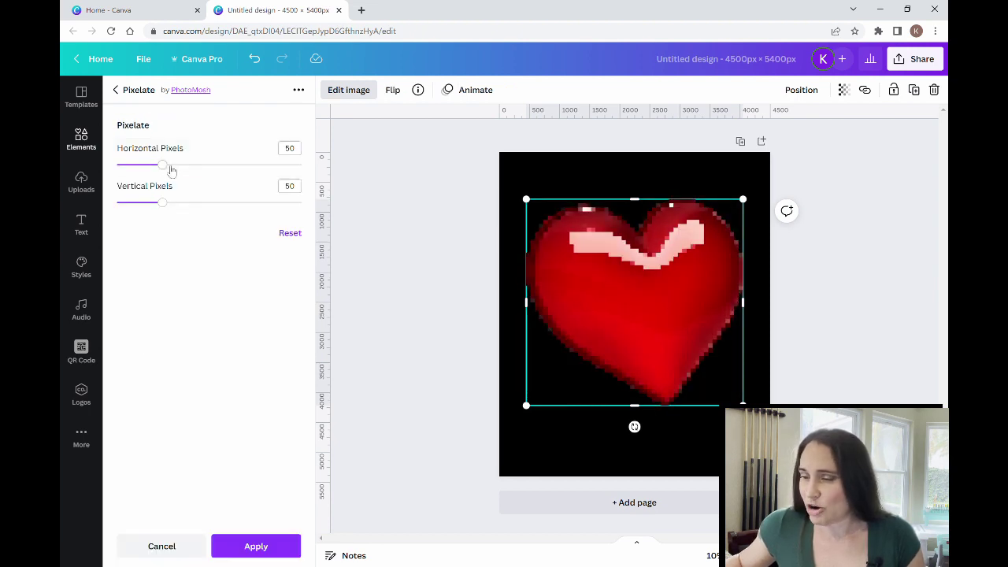
drag(171, 171, 291, 176)
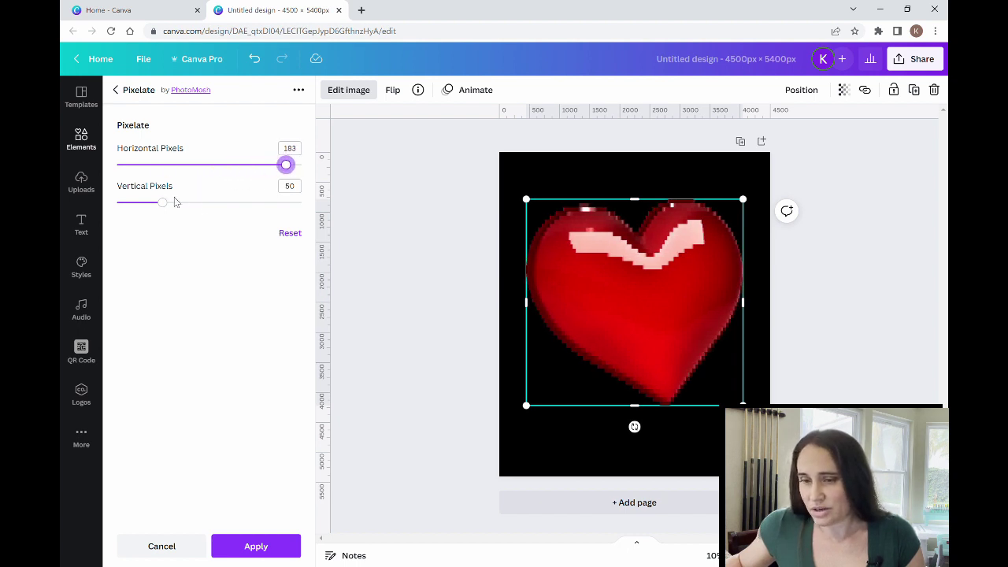
drag(168, 208, 194, 210)
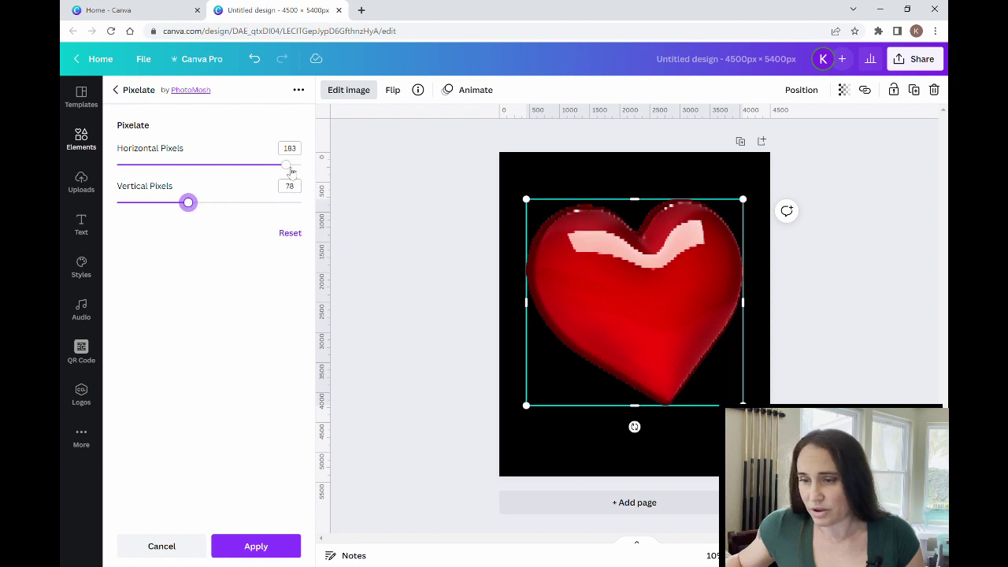
drag(291, 171, 181, 171)
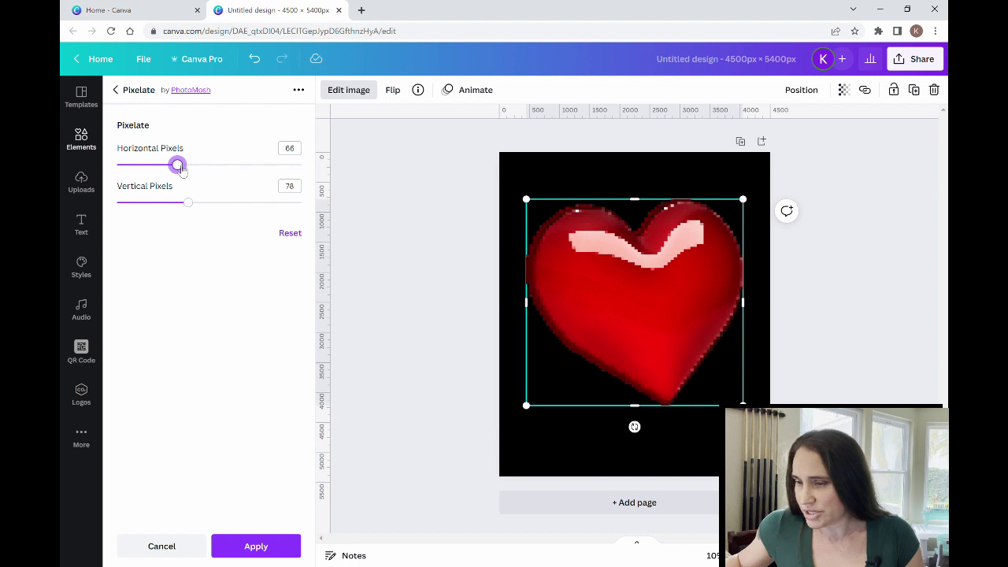
drag(192, 205, 172, 203)
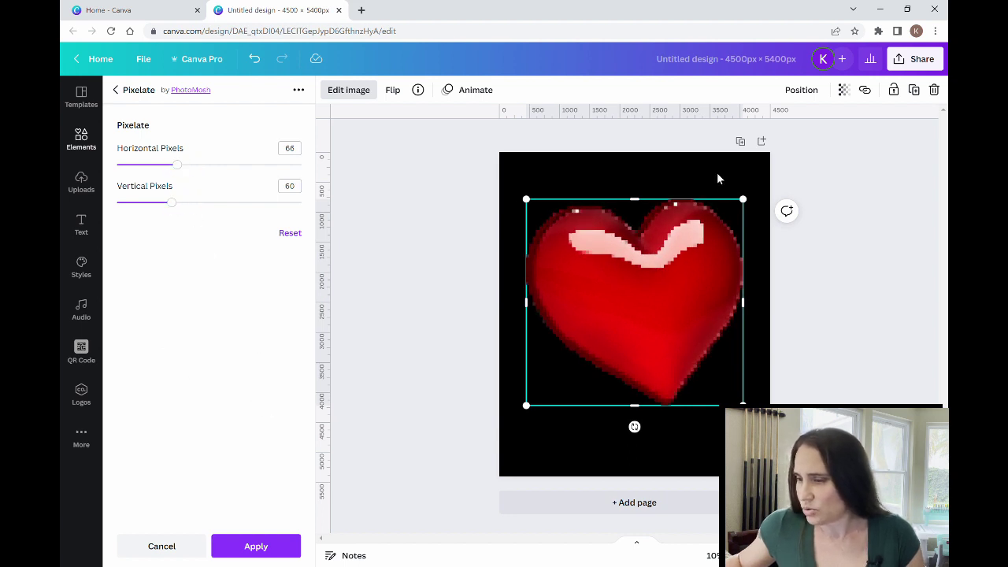
click(254, 547)
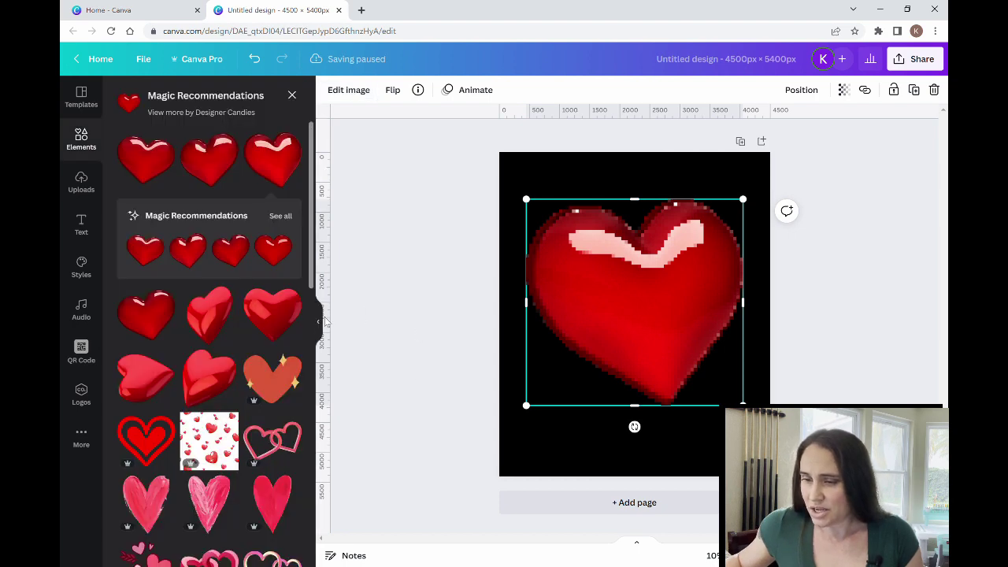
- Hide the side panel and nudge the pixelated heart slightly lower
click(320, 322)
click(751, 346)
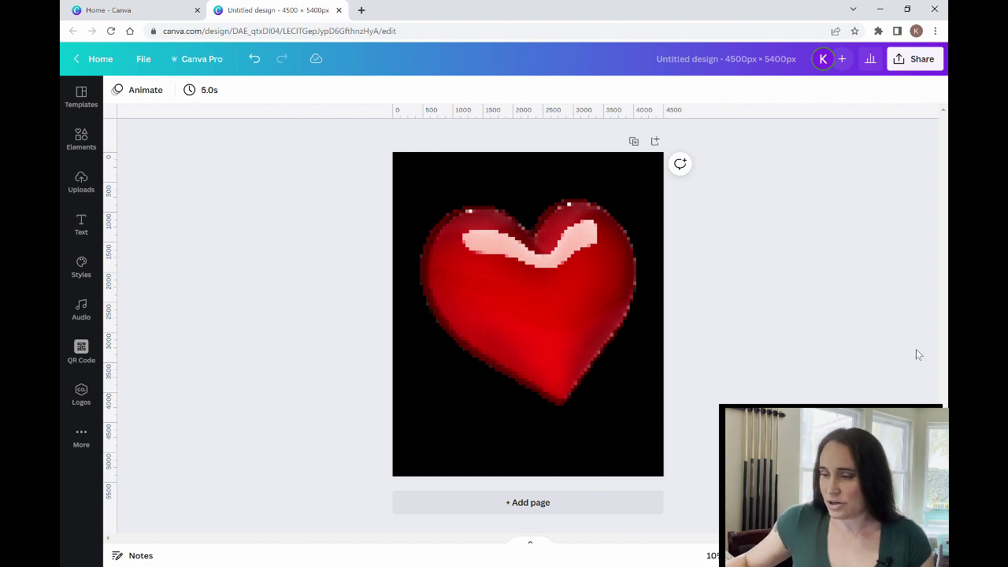
drag(594, 305, 600, 320)
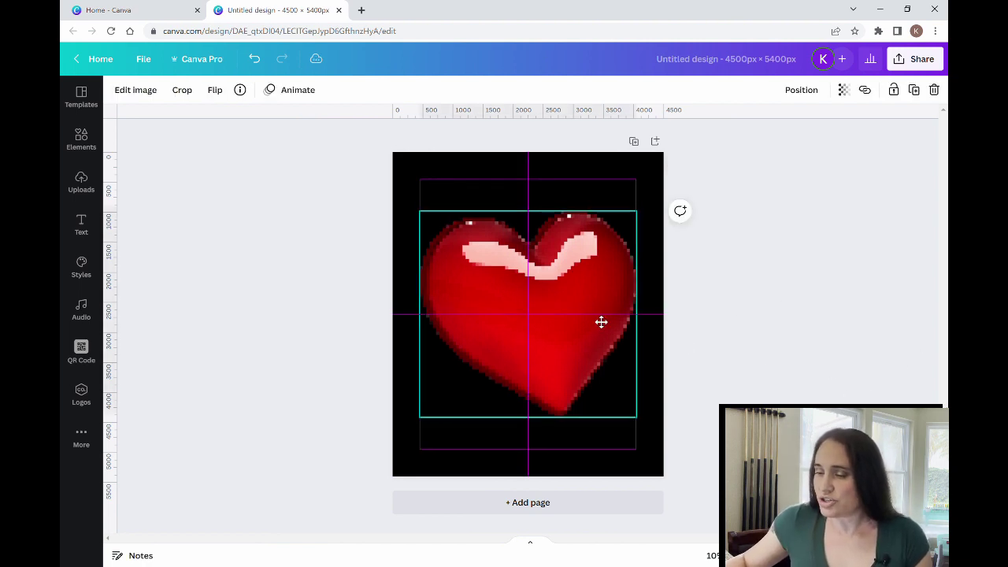
key(Escape)
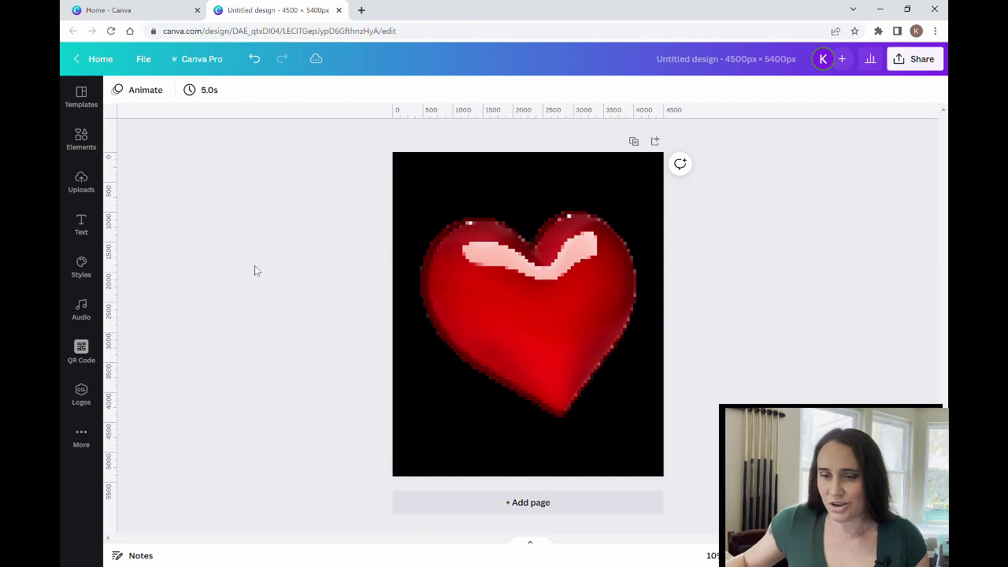
- Search Elements for 'video game controller' and scroll through the results
click(82, 138)
click(293, 95)
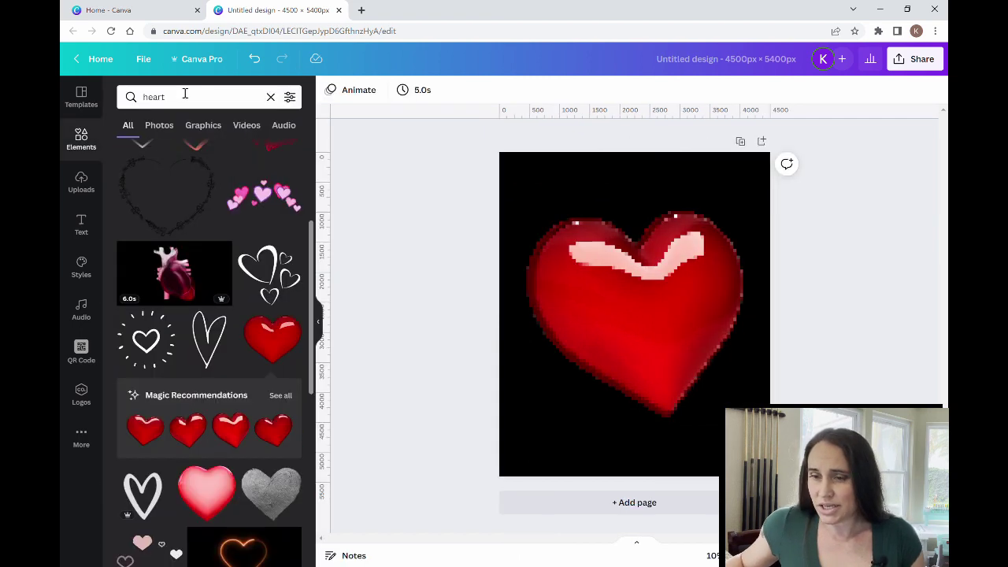
click(185, 95)
key(ctrl+a)
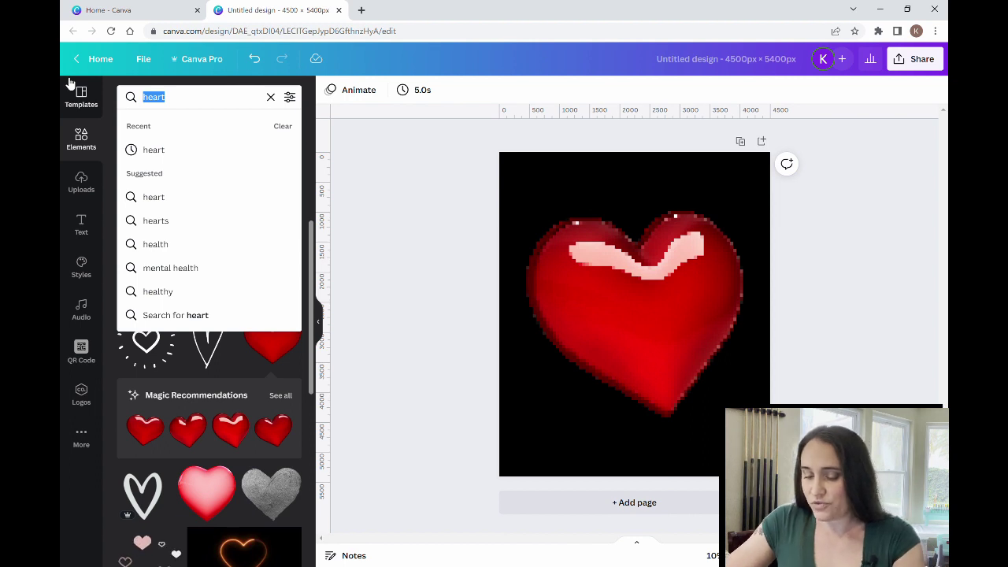
text(video)
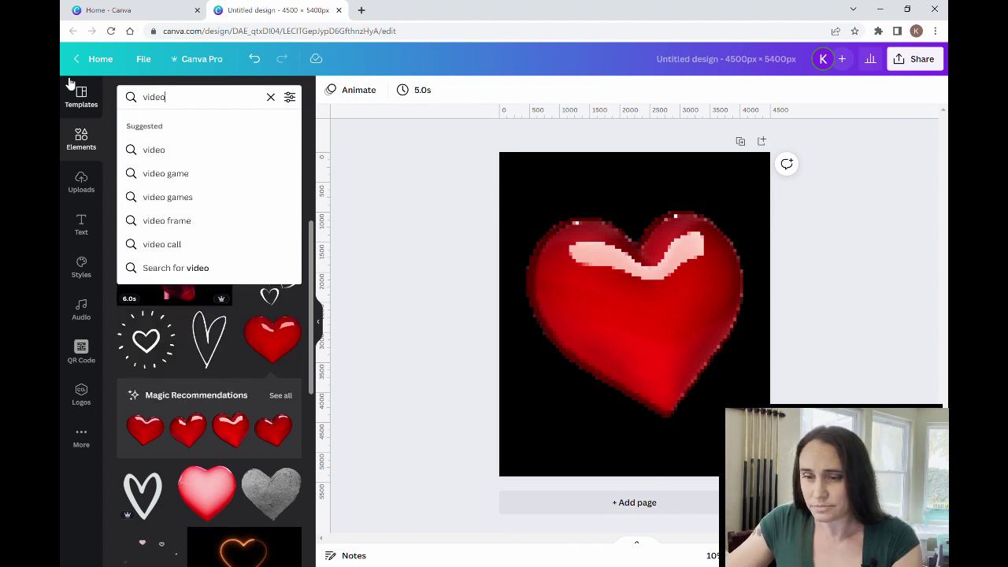
text( game controll)
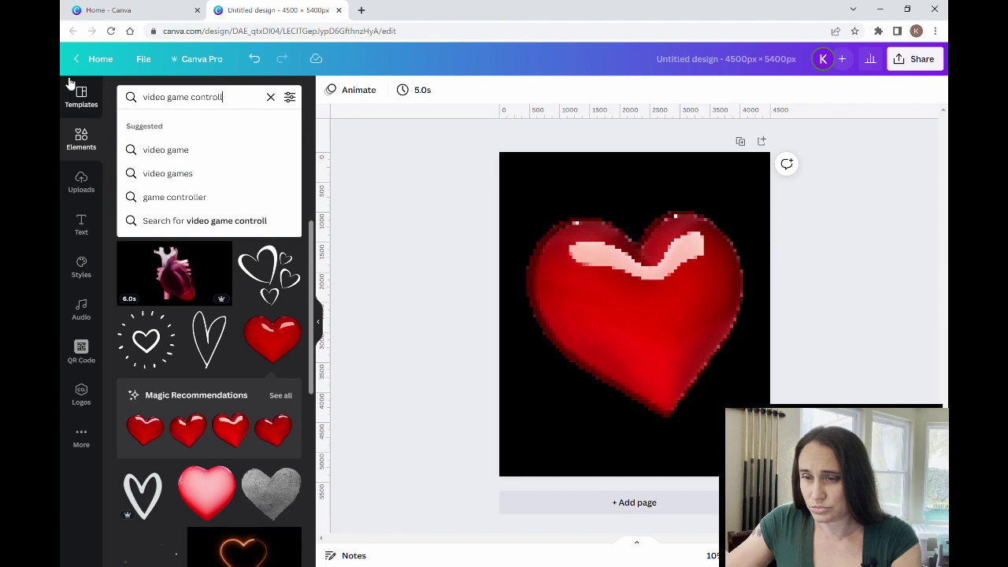
text(er)
key(Return)
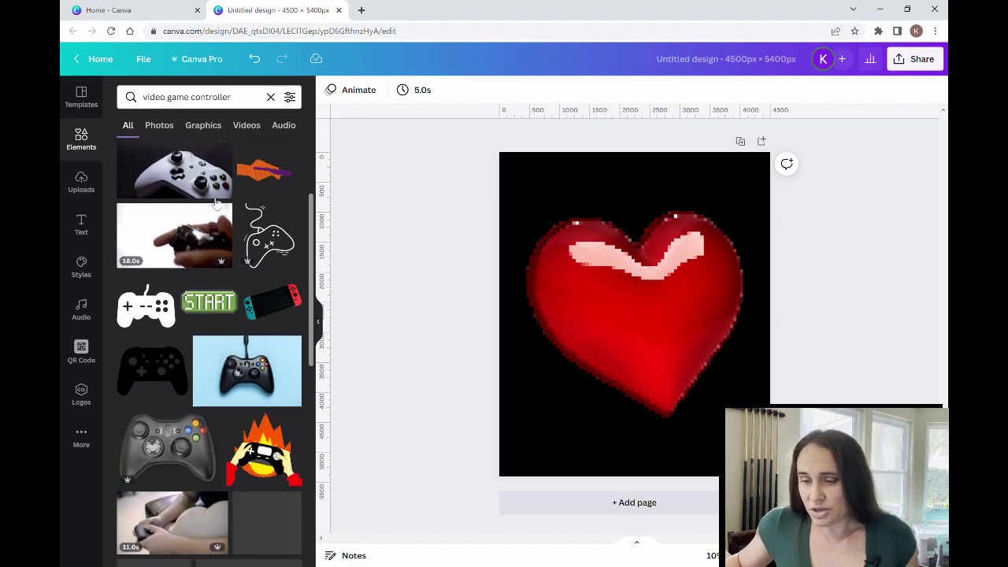
scroll(216, 203, down, 4)
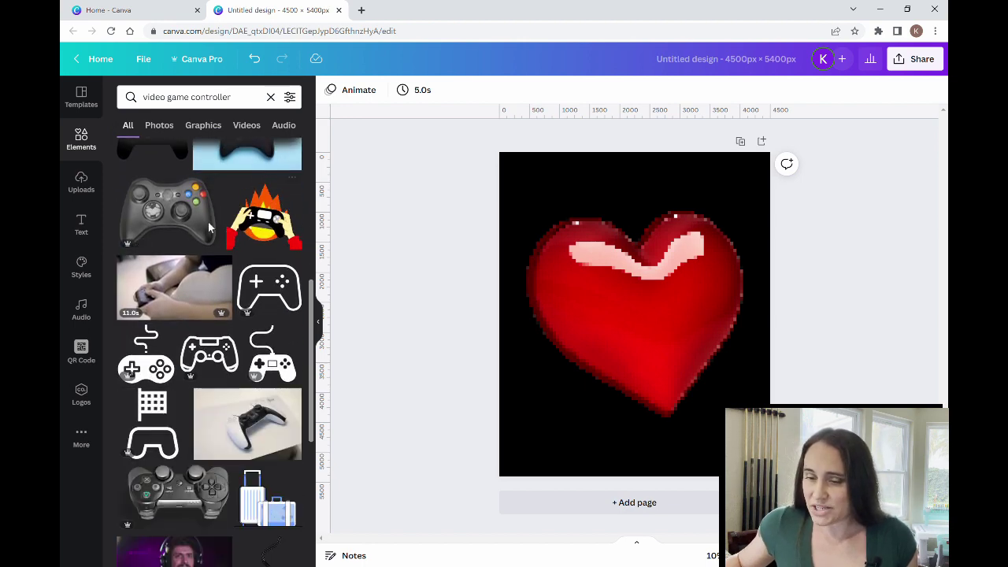
scroll(211, 232, down, 3)
scroll(220, 245, down, 2)
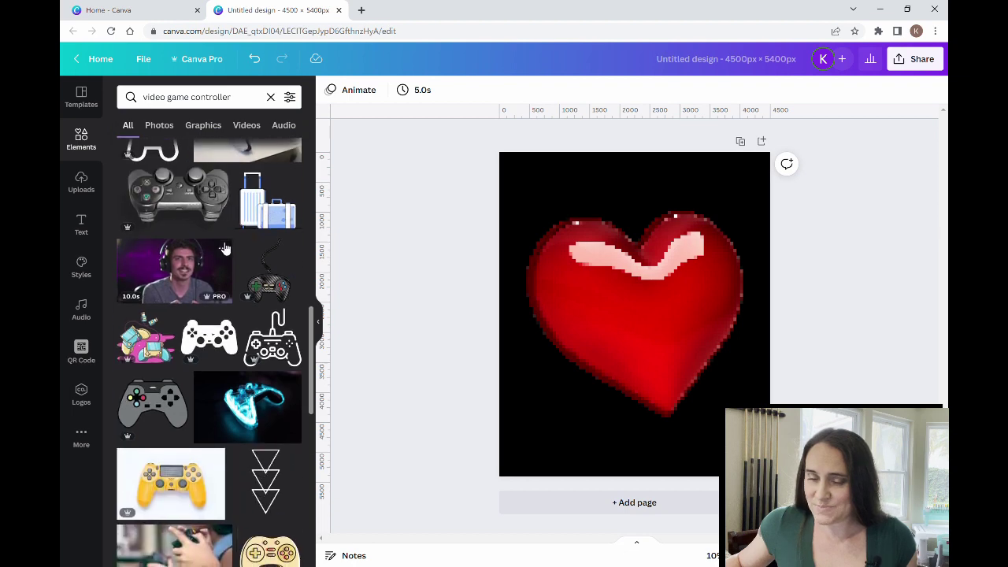
scroll(224, 249, down, 4)
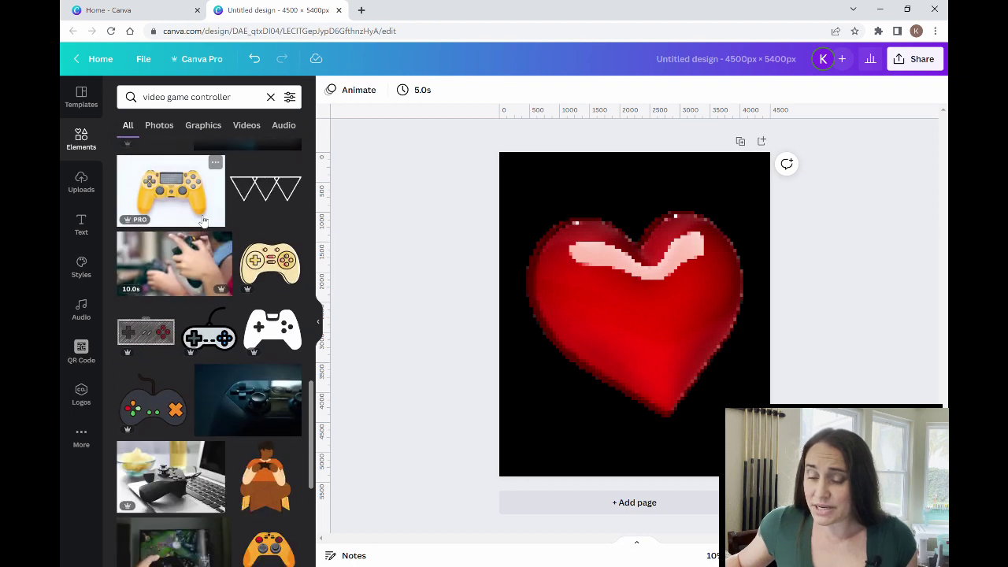
scroll(203, 228, down, 3)
scroll(193, 375, down, 1)
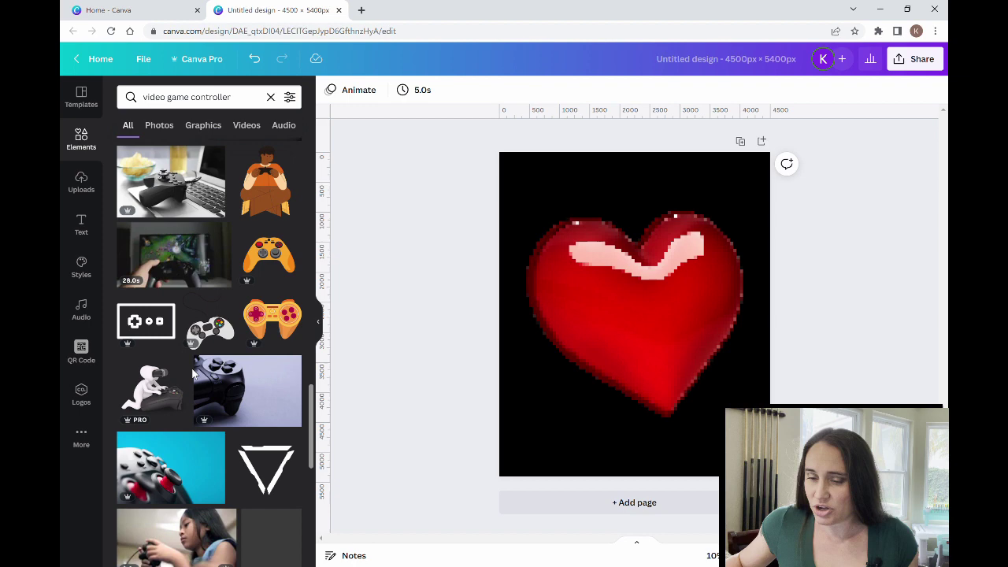
scroll(193, 375, down, 2)
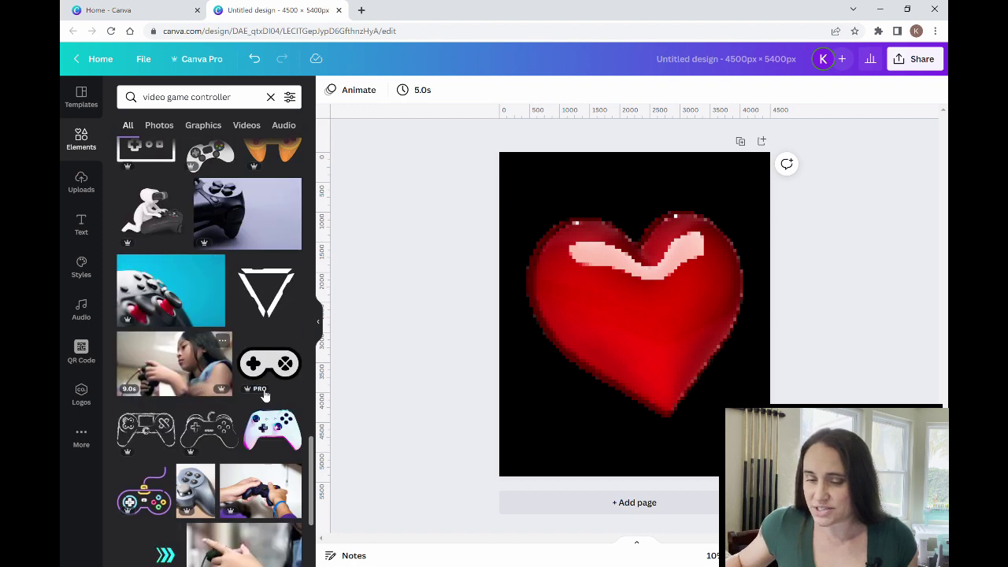
scroll(197, 315, down, 2)
scroll(154, 209, down, 2)
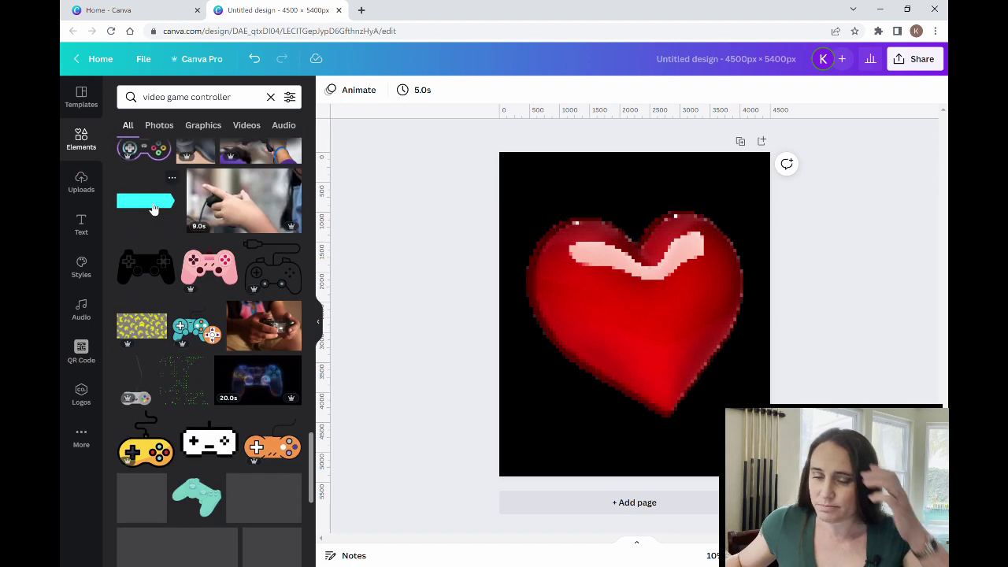
scroll(162, 203, down, 2)
scroll(179, 186, down, 1)
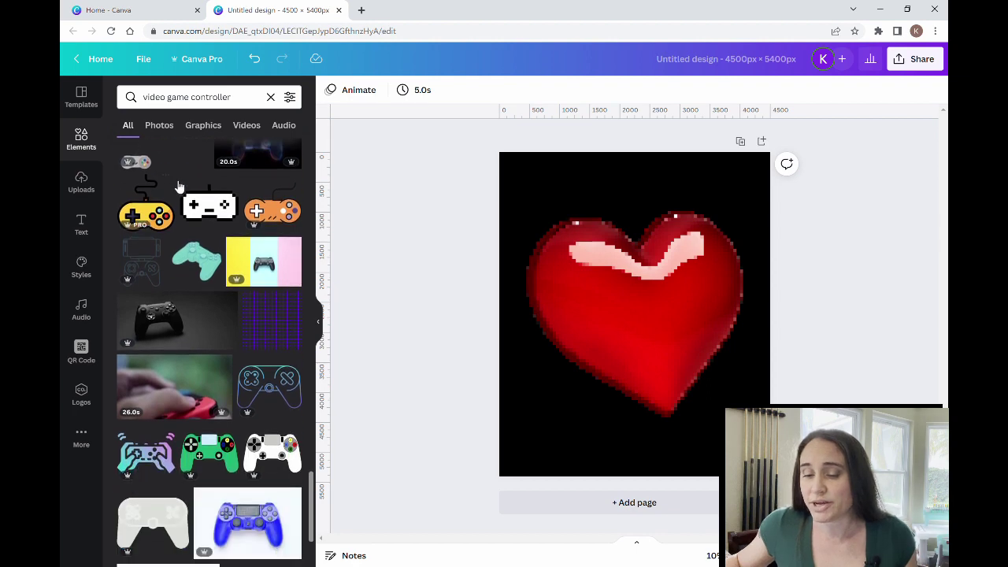
scroll(180, 186, down, 3)
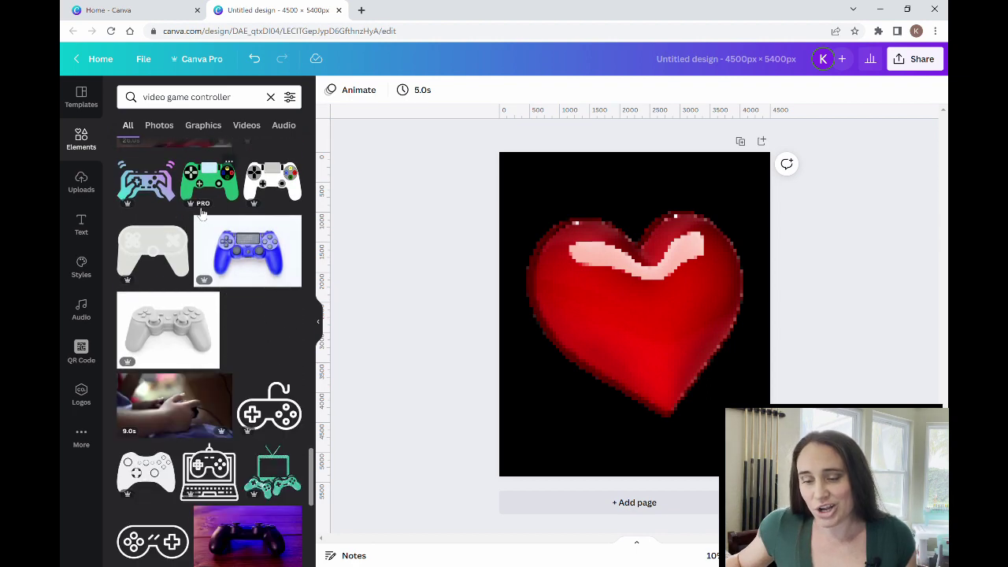
scroll(200, 212, down, 4)
scroll(252, 260, down, 2)
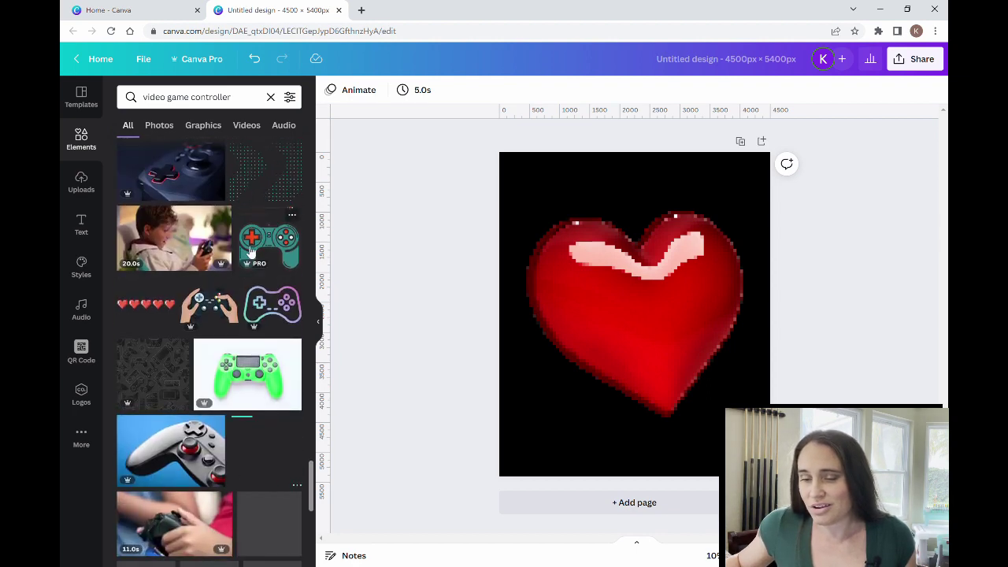
scroll(250, 251, down, 2)
scroll(249, 248, down, 3)
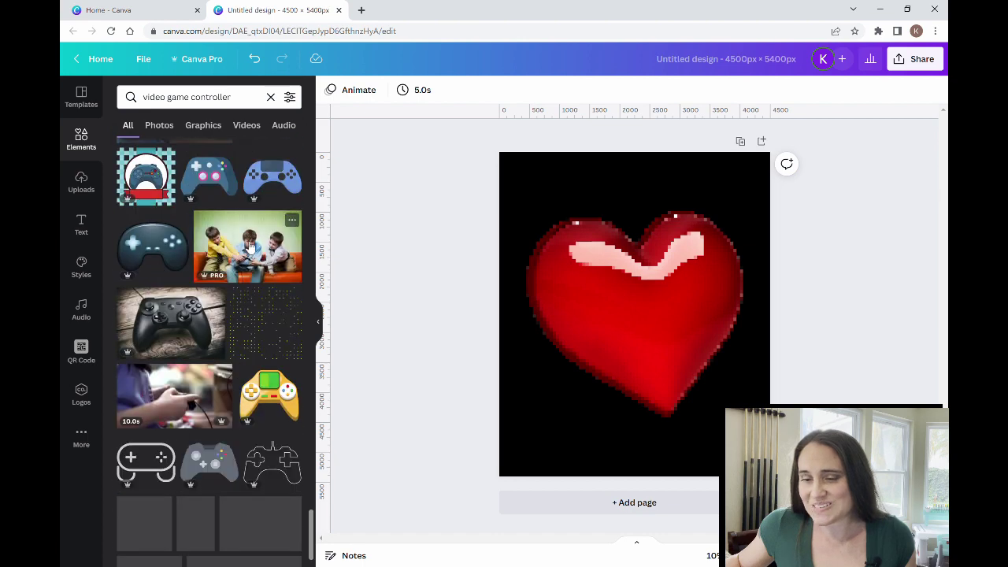
scroll(249, 252, down, 4)
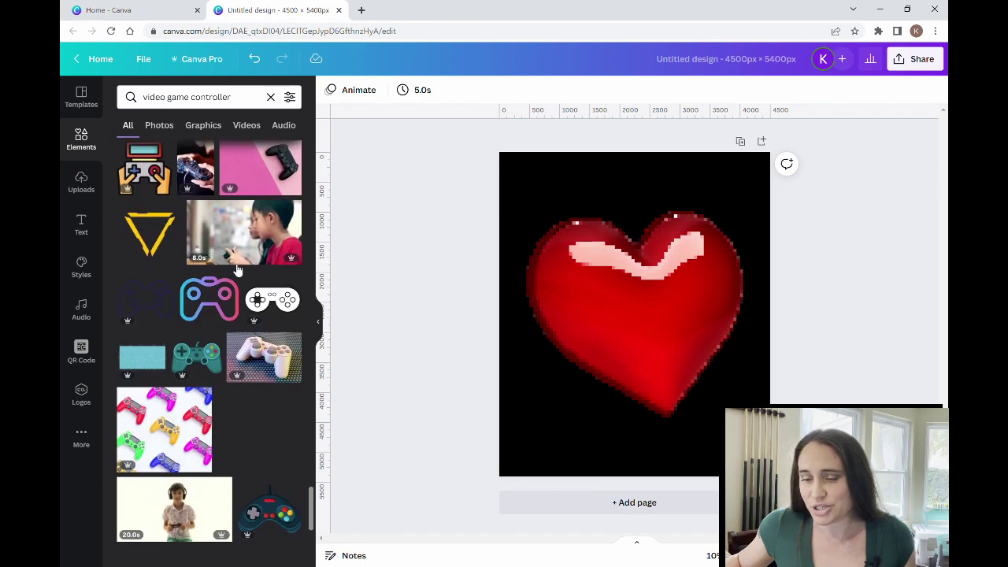
scroll(236, 268, down, 3)
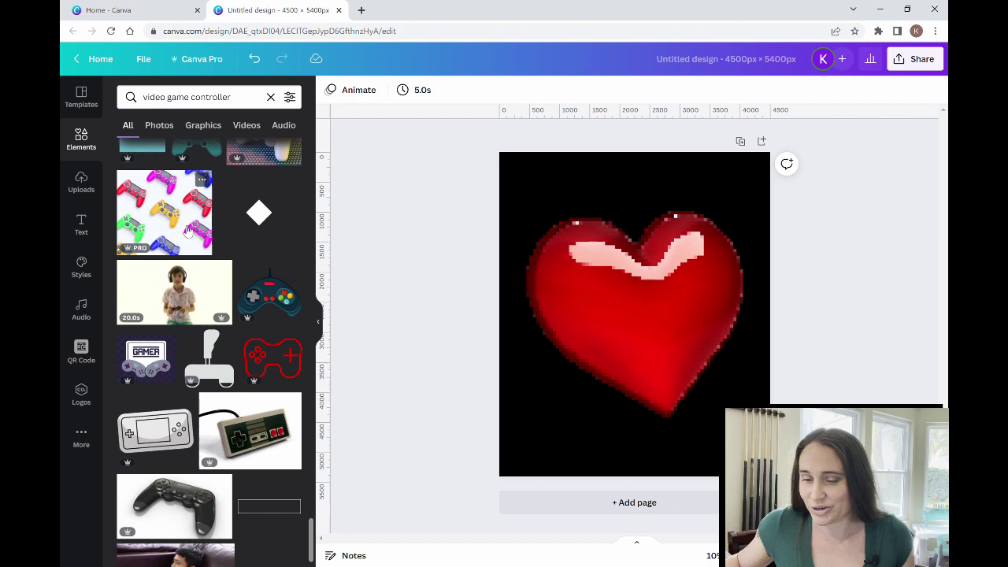
scroll(187, 231, down, 1)
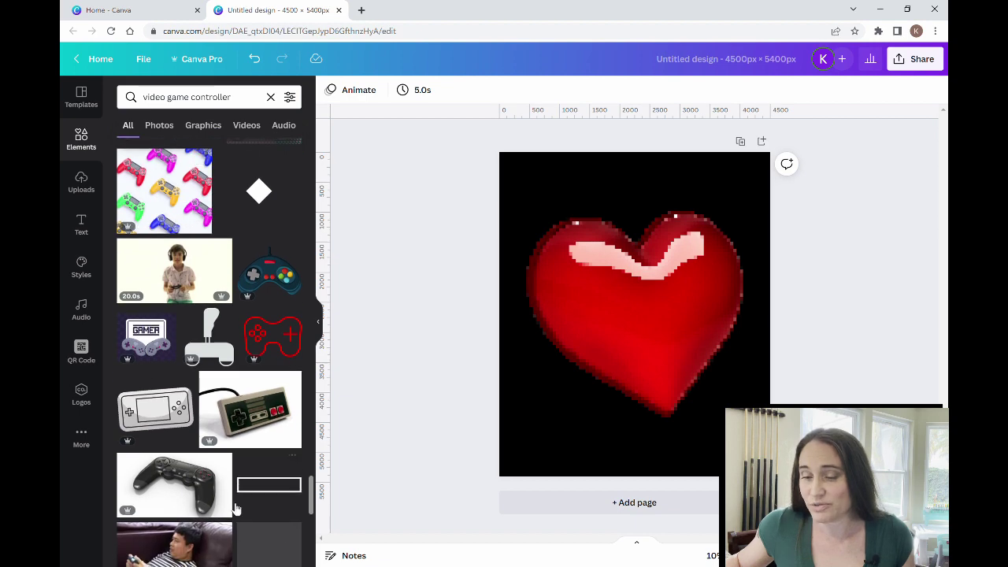
- Add the NES controller image and run Background Remover on it
click(259, 410)
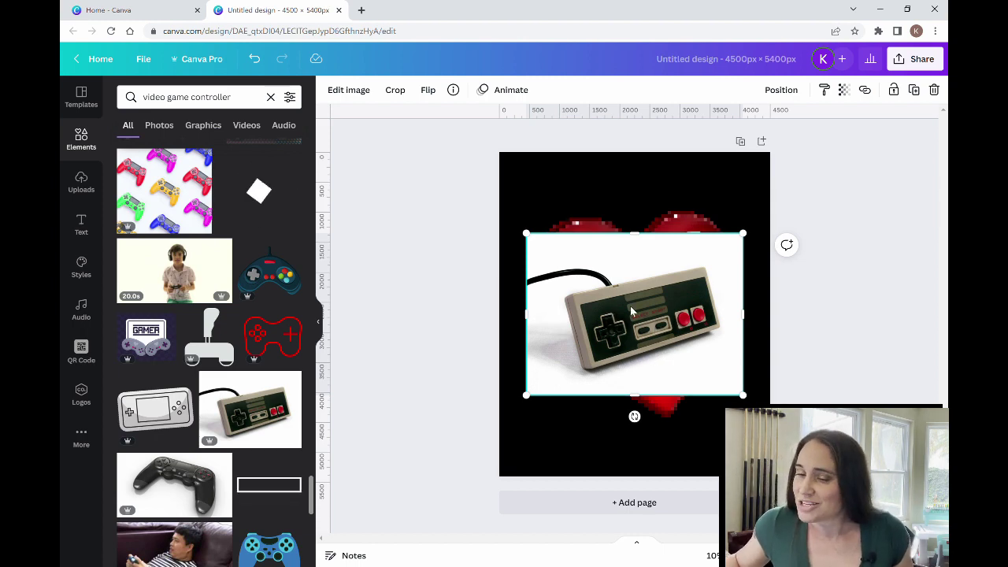
click(319, 323)
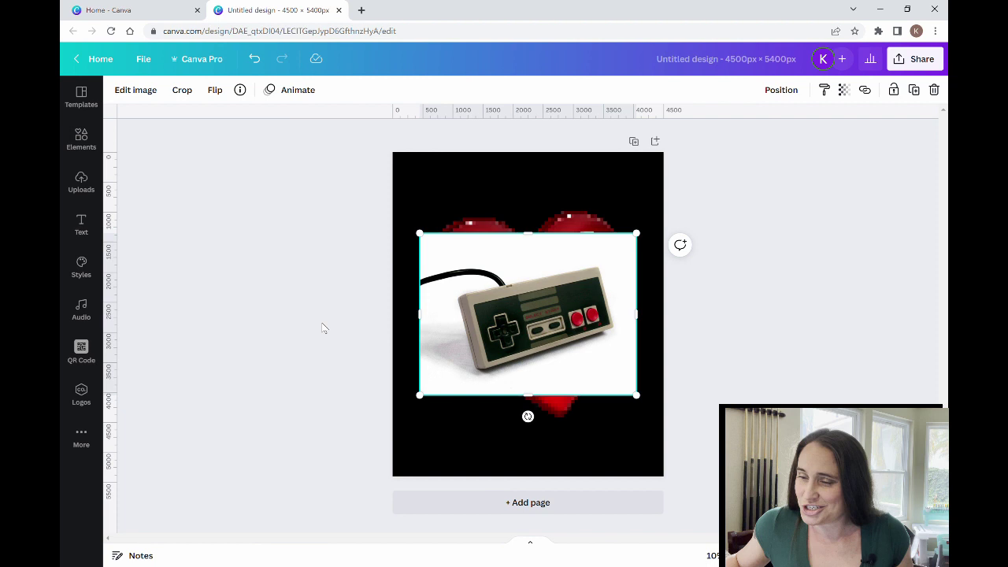
click(146, 91)
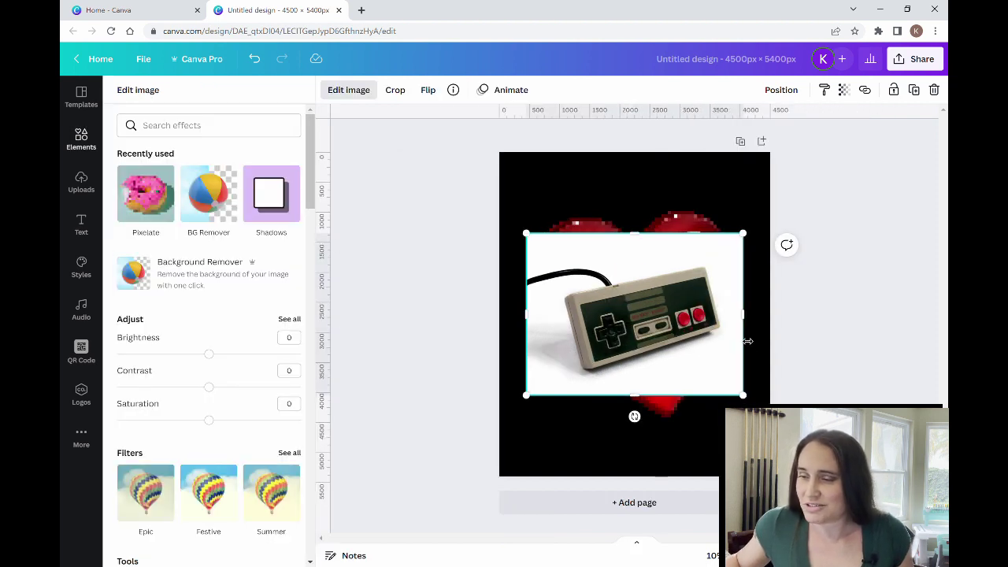
click(142, 269)
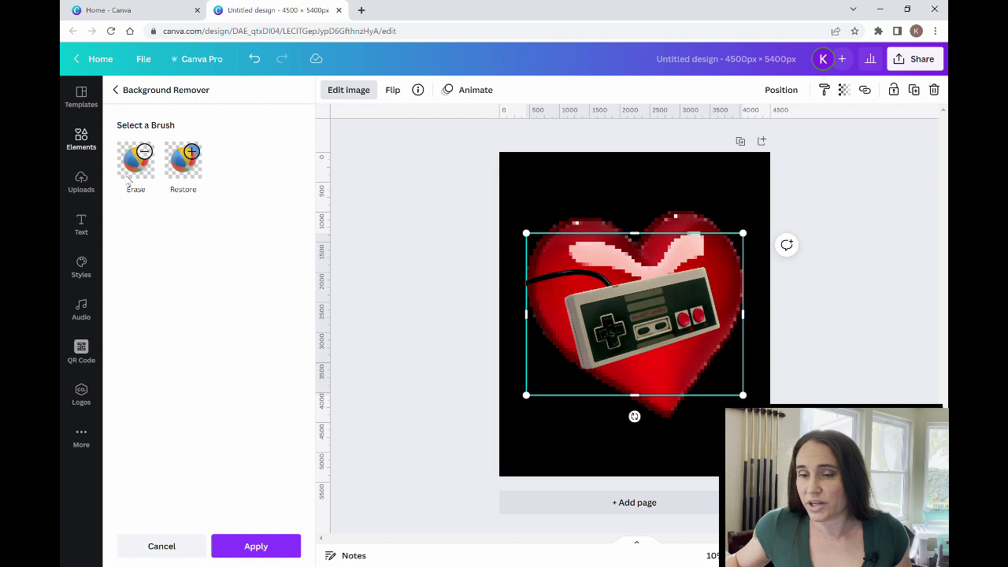
- Erase the controller's cord stub with a size-36 eraser brush and confirm the cut-out
click(137, 169)
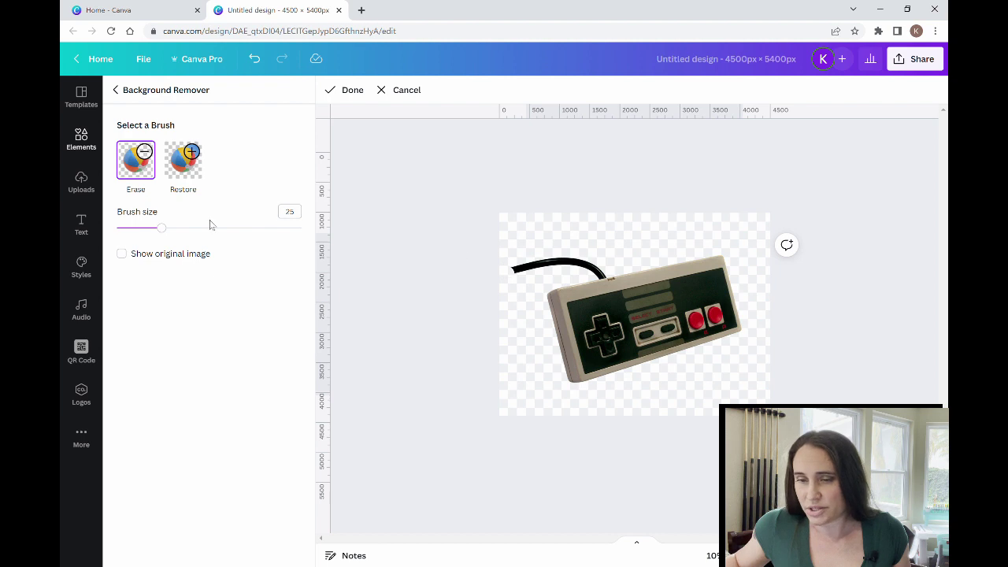
click(181, 228)
mouse_move(572, 265)
mouse_down()
mouse_move(595, 267)
mouse_move(556, 254)
mouse_move(513, 270)
mouse_up()
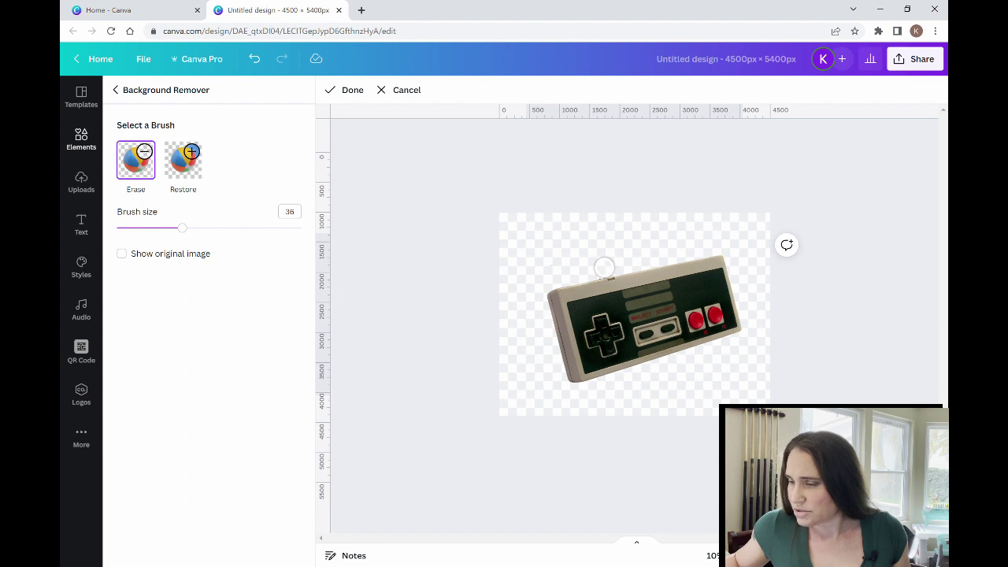
click(919, 318)
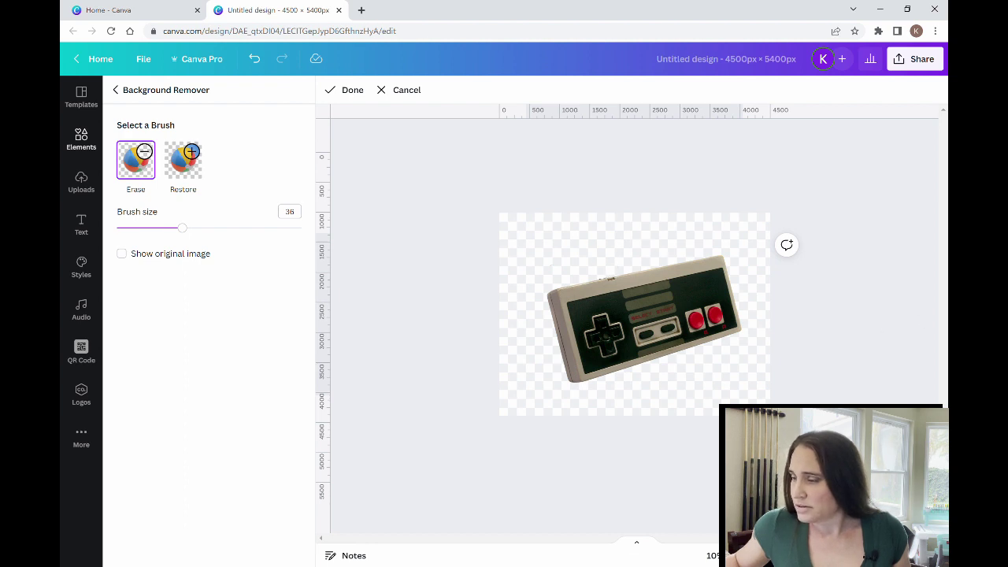
click(852, 329)
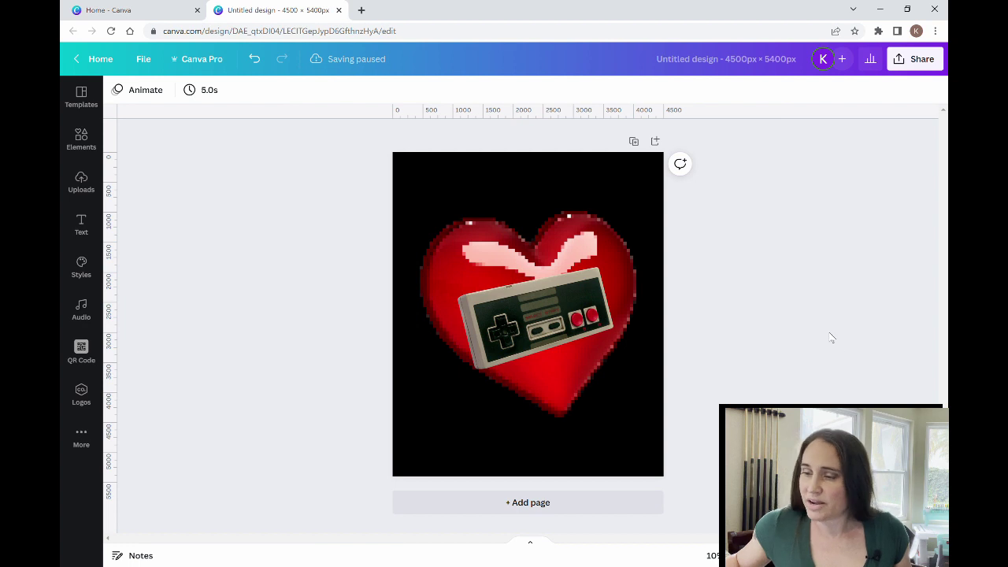
- Enlarge the controller and reposition it lower over the heart
click(526, 314)
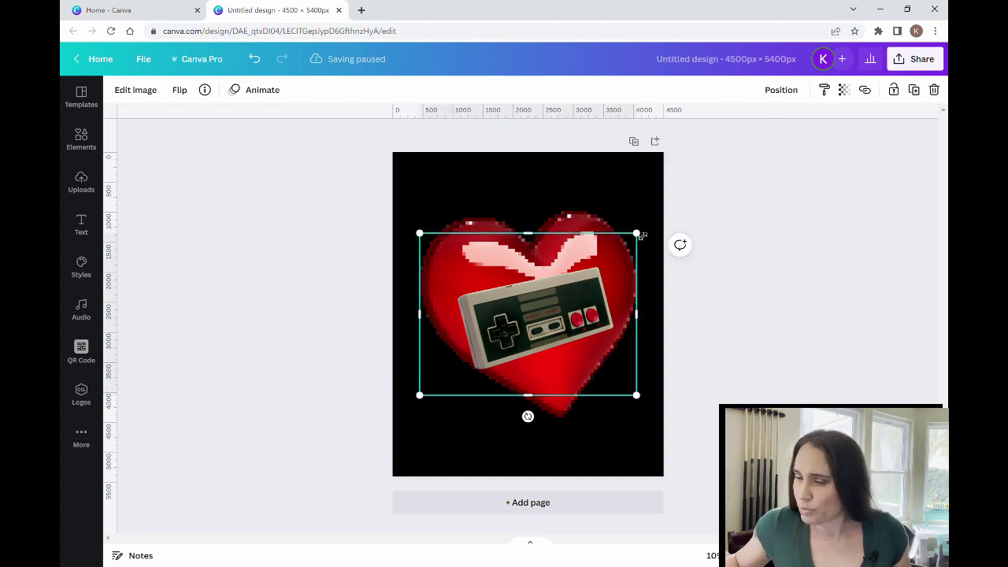
drag(643, 236, 722, 178)
drag(599, 296, 541, 330)
click(785, 343)
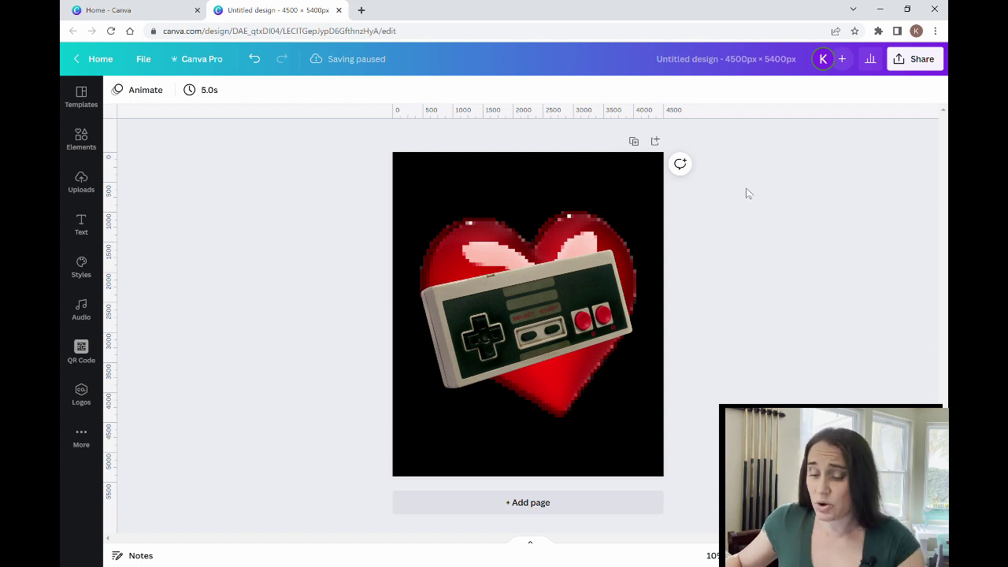
- Add a new text box and stretch it wider
key(t)
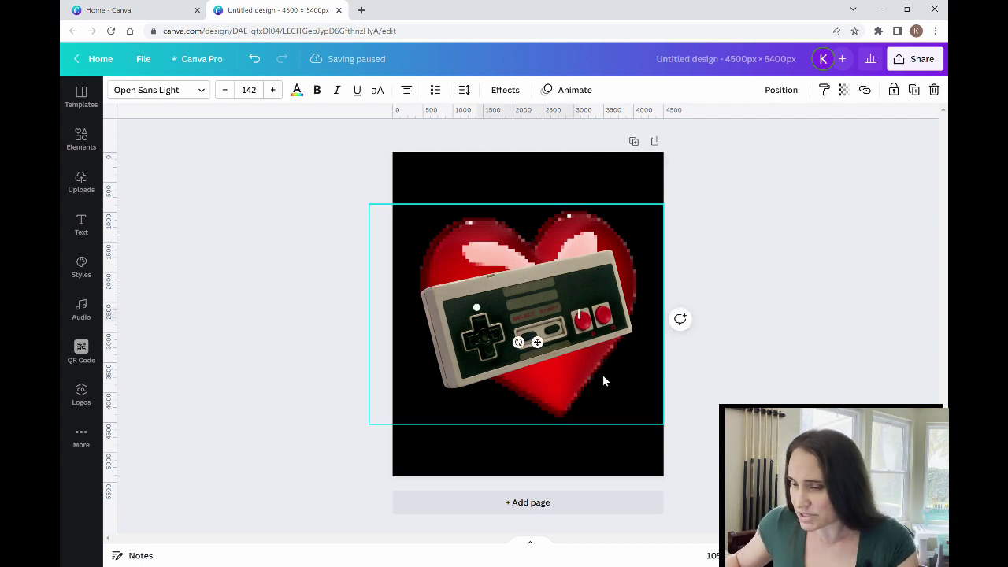
click(871, 270)
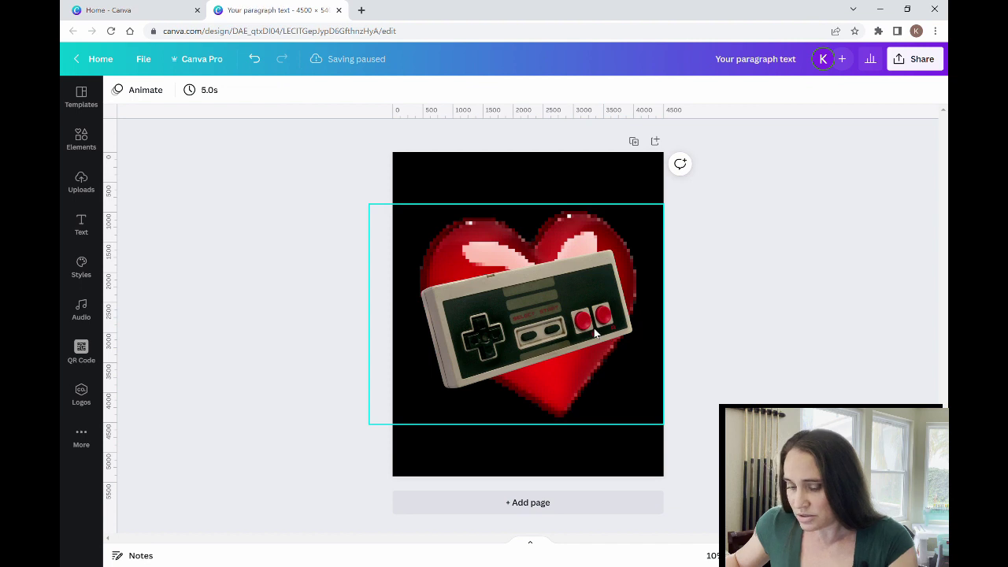
key(t)
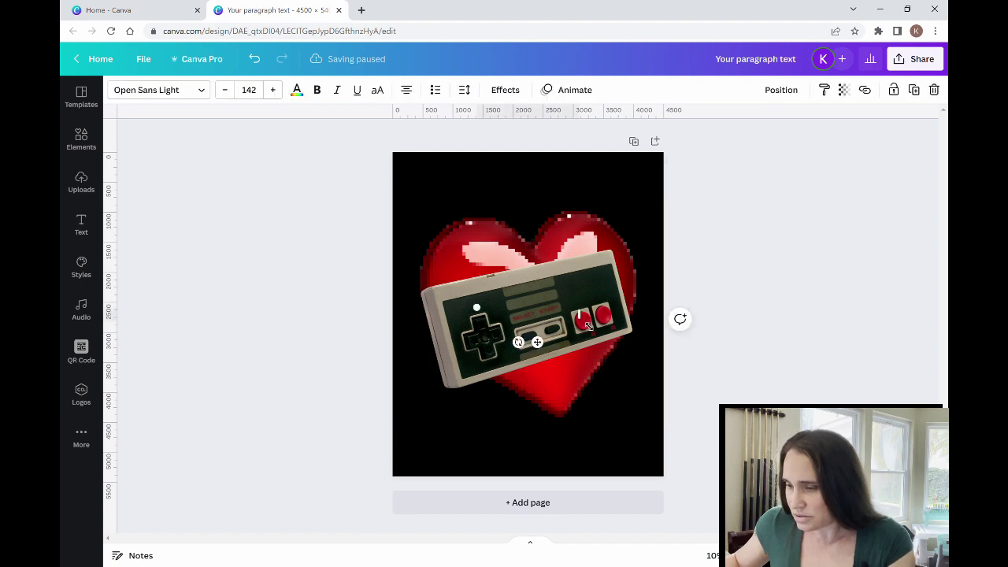
drag(585, 319, 513, 195)
- Move the text box to the page top and change its text to 'Call Me'
click(551, 354)
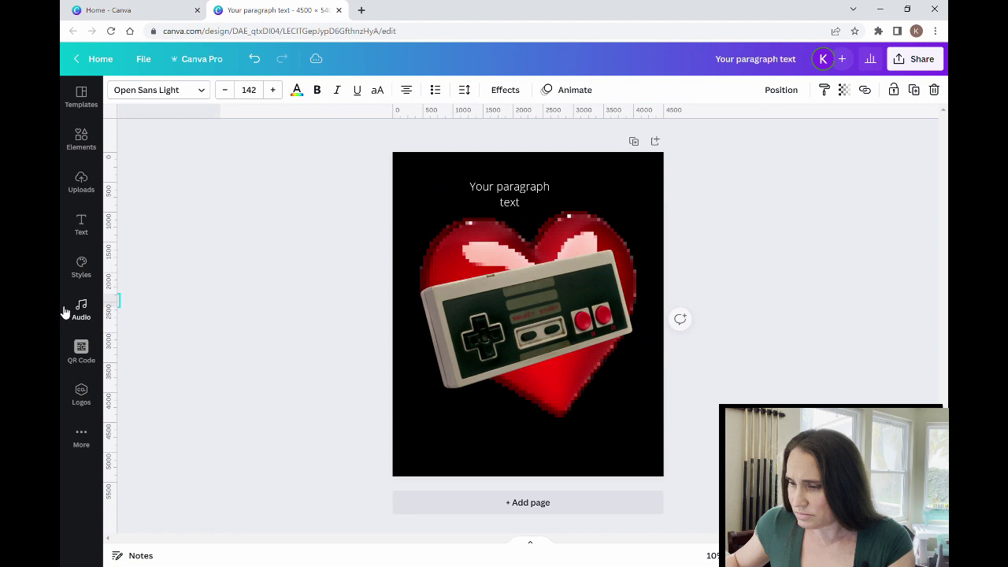
click(423, 234)
click(522, 184)
drag(559, 196, 605, 197)
key(Return)
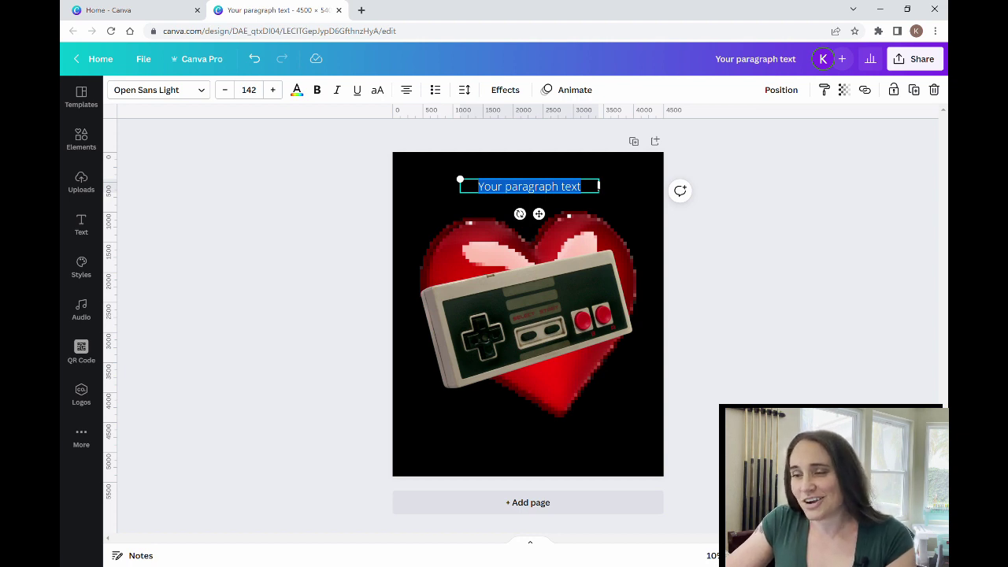
text(C)
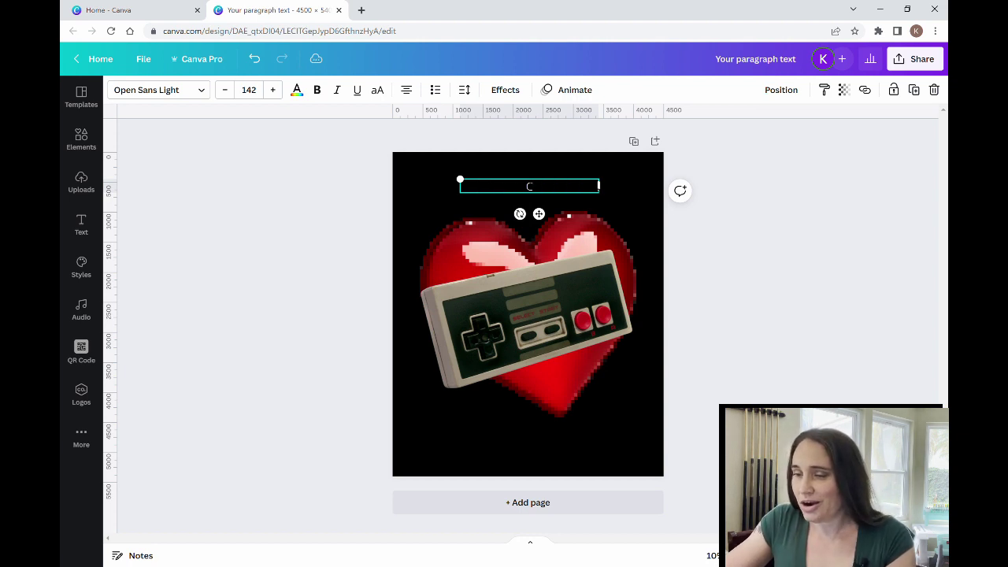
text(all)
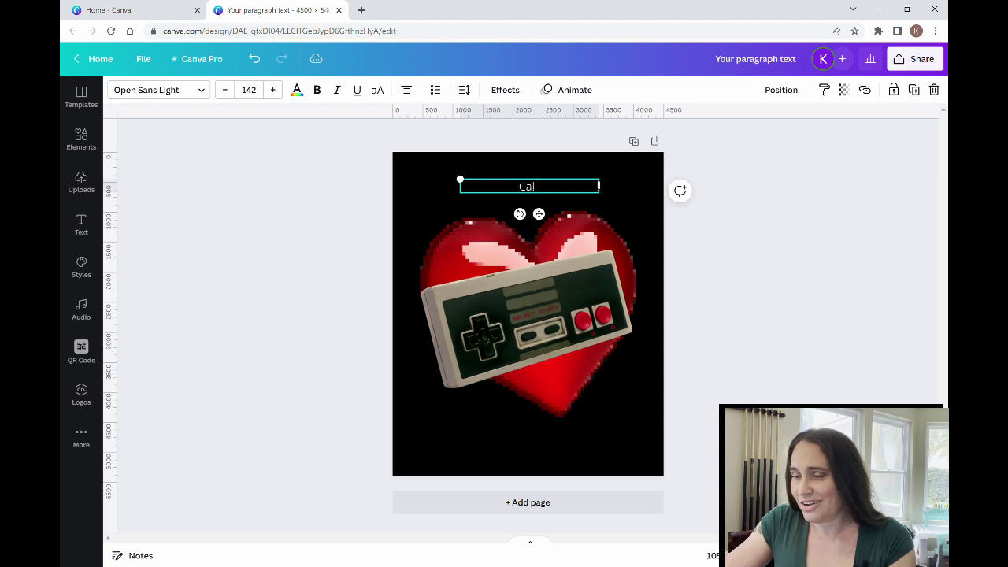
text( ME)
key(BackSpace)
text(e)
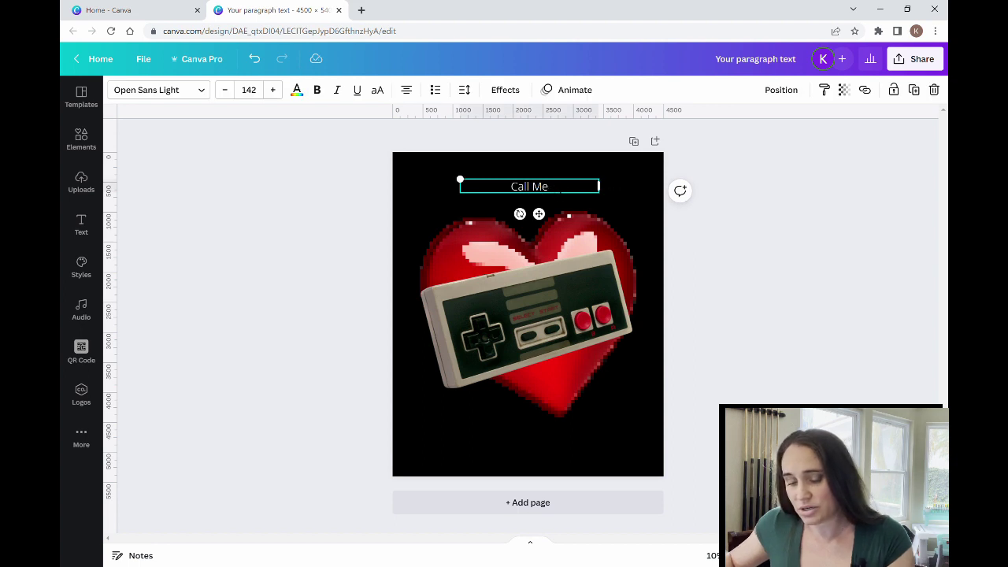
key(ctrl+f)
- Duplicate the text near the page bottom and change it to 'Old Fashioned'
click(534, 169)
click(536, 186)
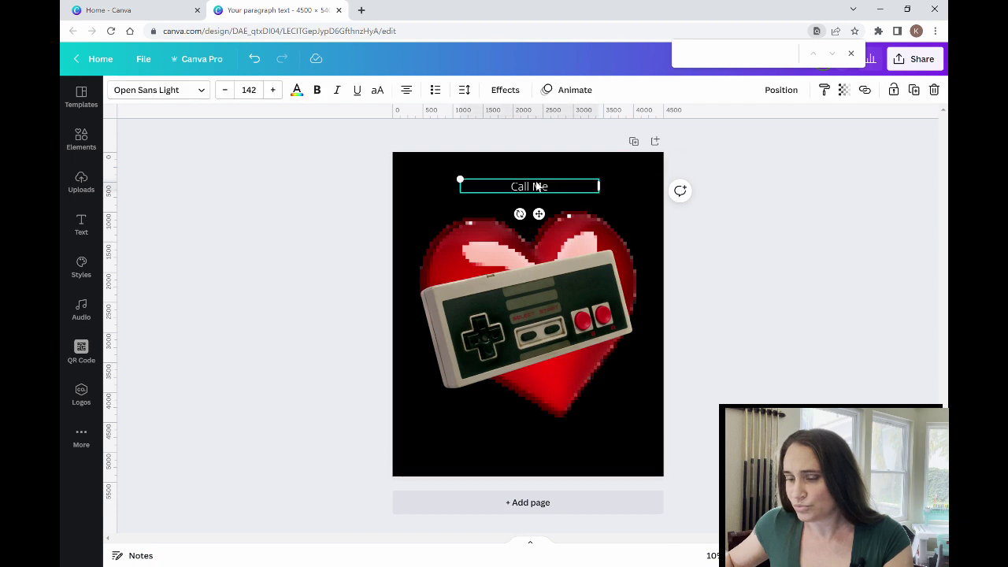
click(759, 240)
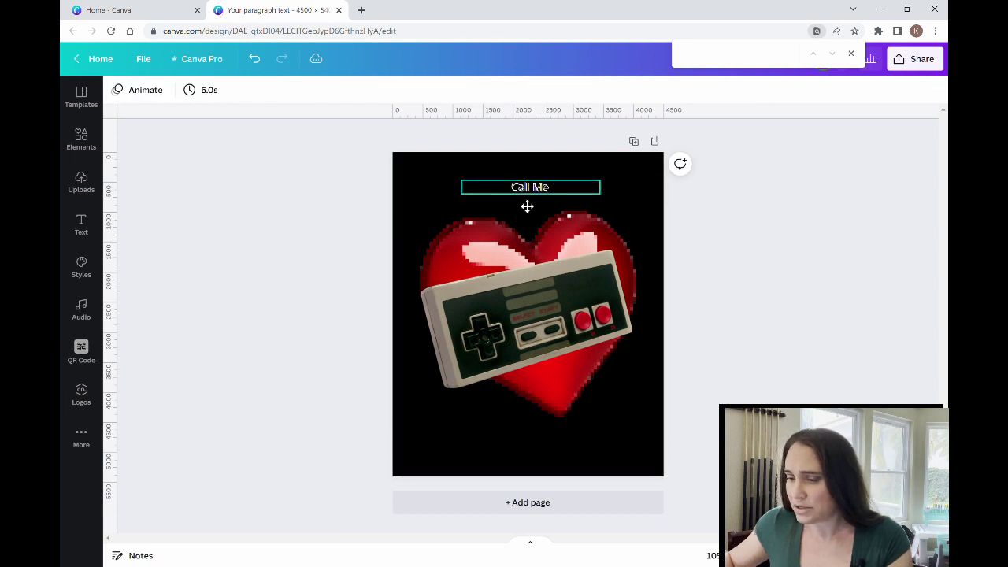
drag(527, 207, 527, 458)
double_click(539, 457)
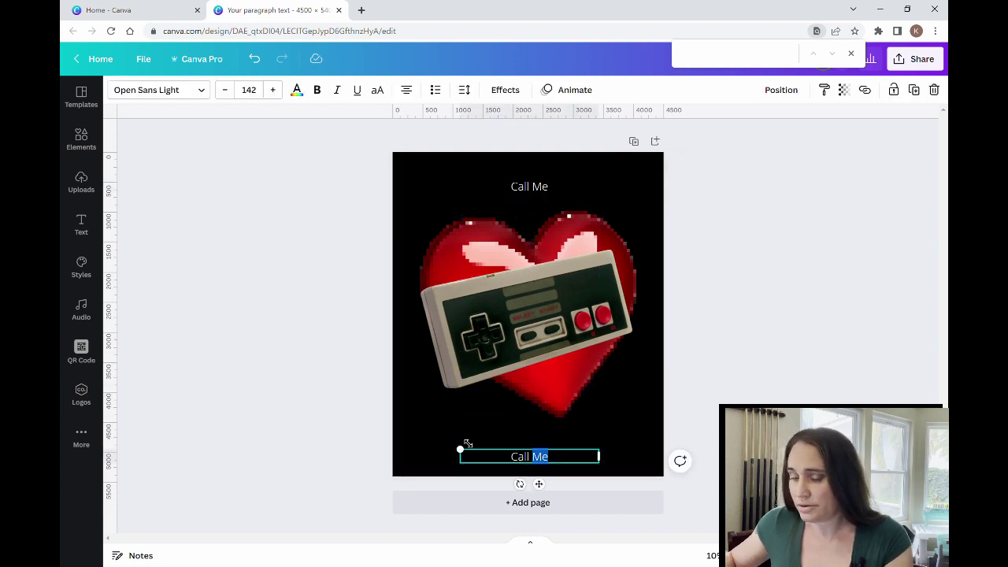
click(514, 462)
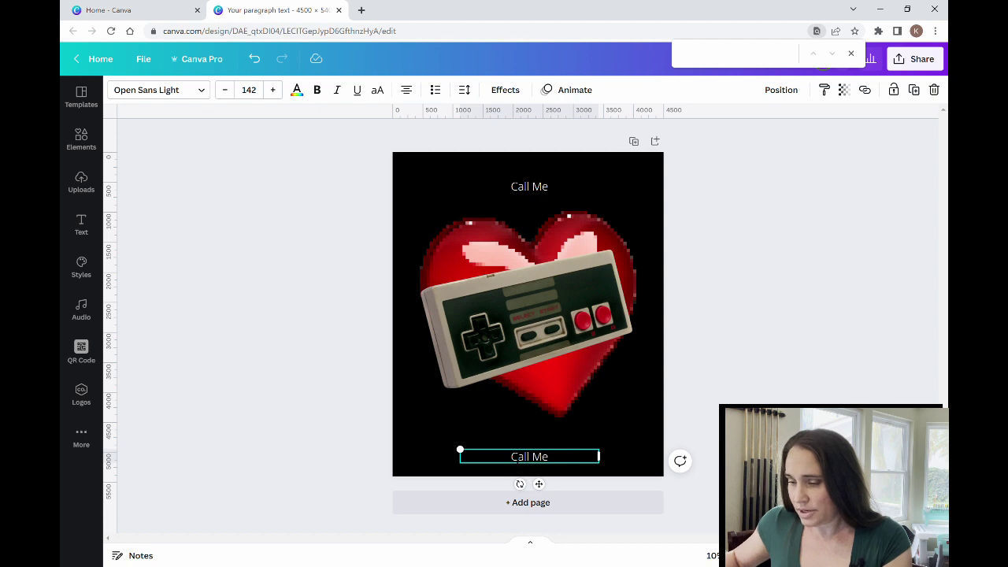
key(ctrl+a)
text(O)
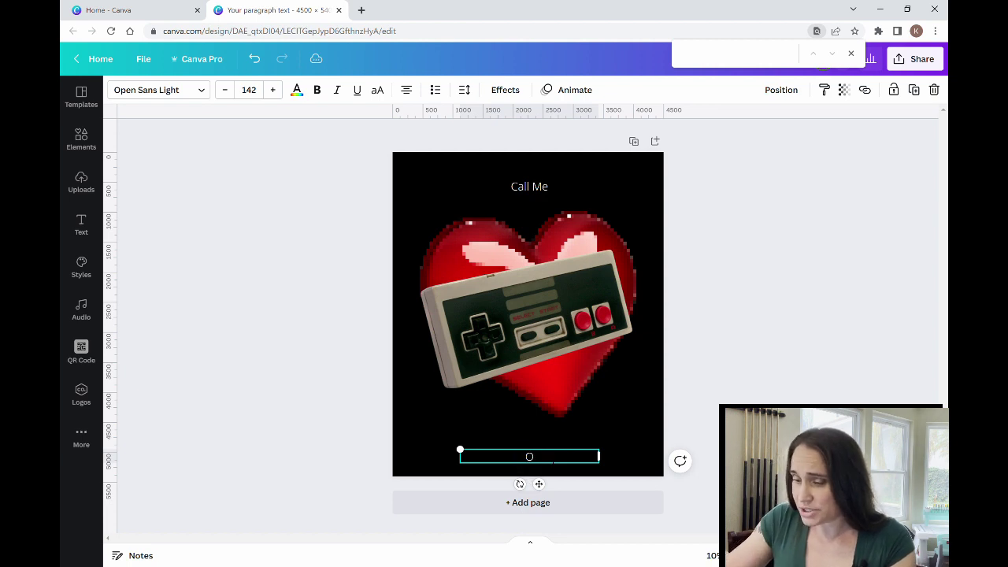
text(ld)
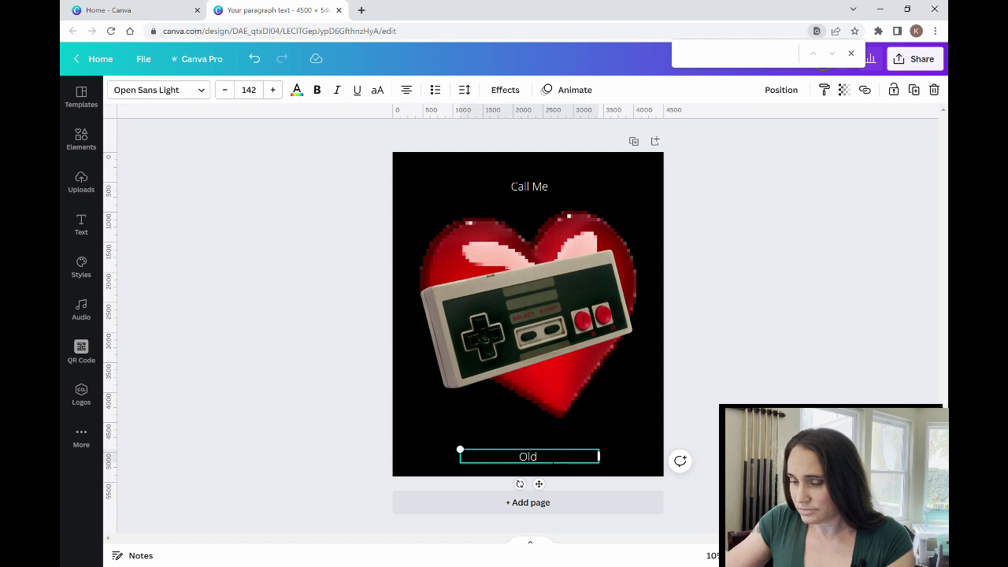
text( Fashioned)
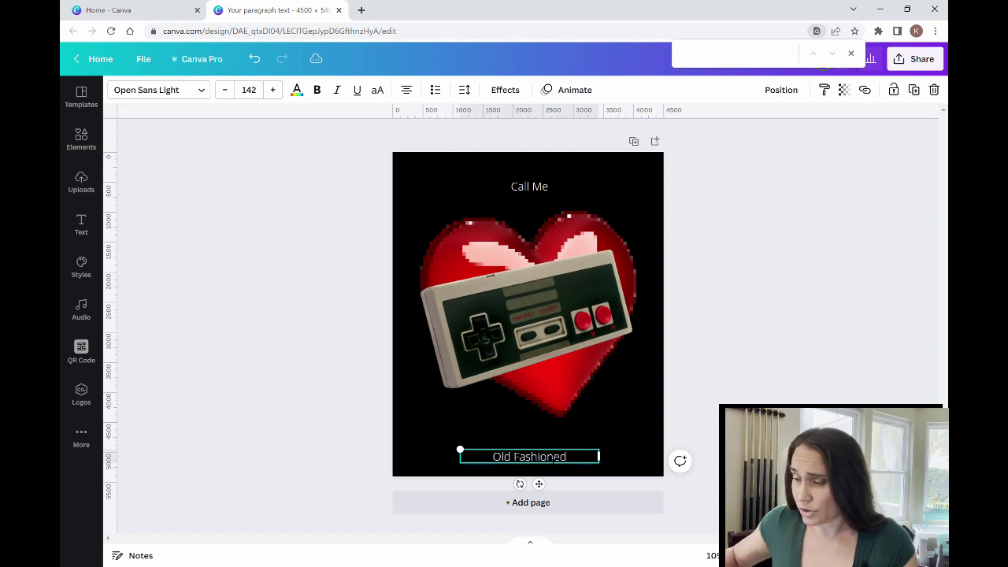
click(705, 300)
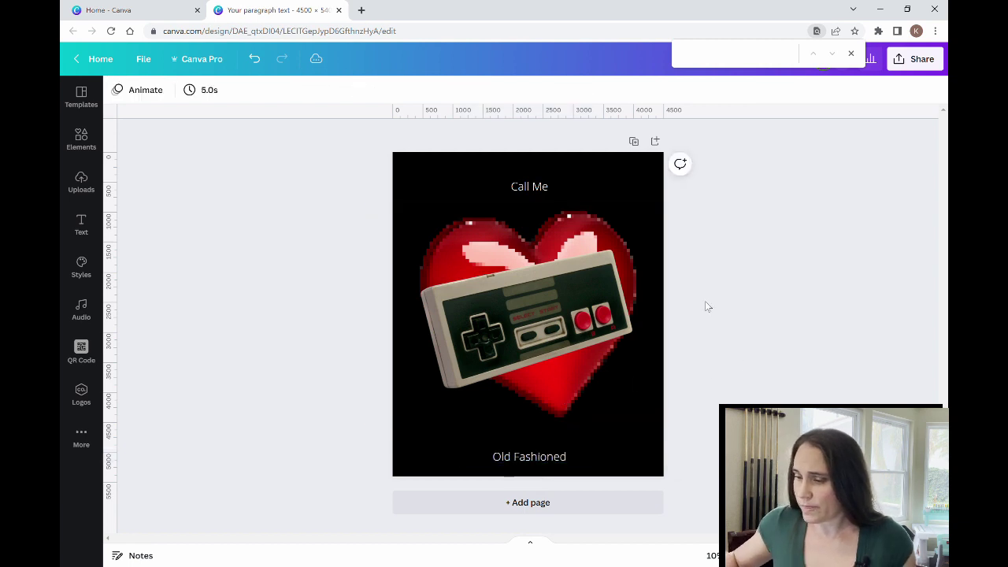
- Enlarge both the 'Call Me' heading and the 'Old Fashioned' text
click(541, 188)
drag(598, 187, 608, 160)
click(543, 456)
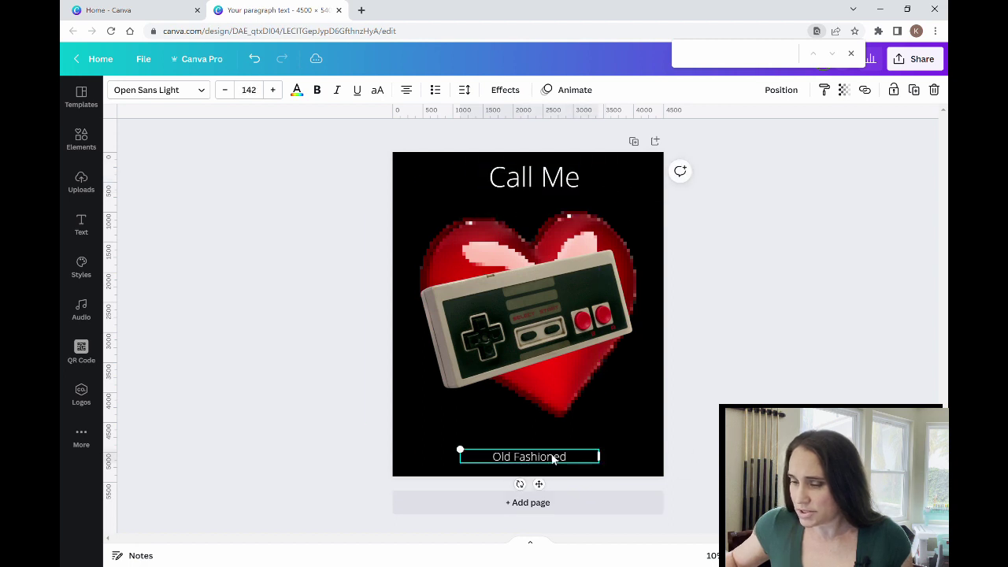
drag(608, 464, 666, 425)
click(771, 374)
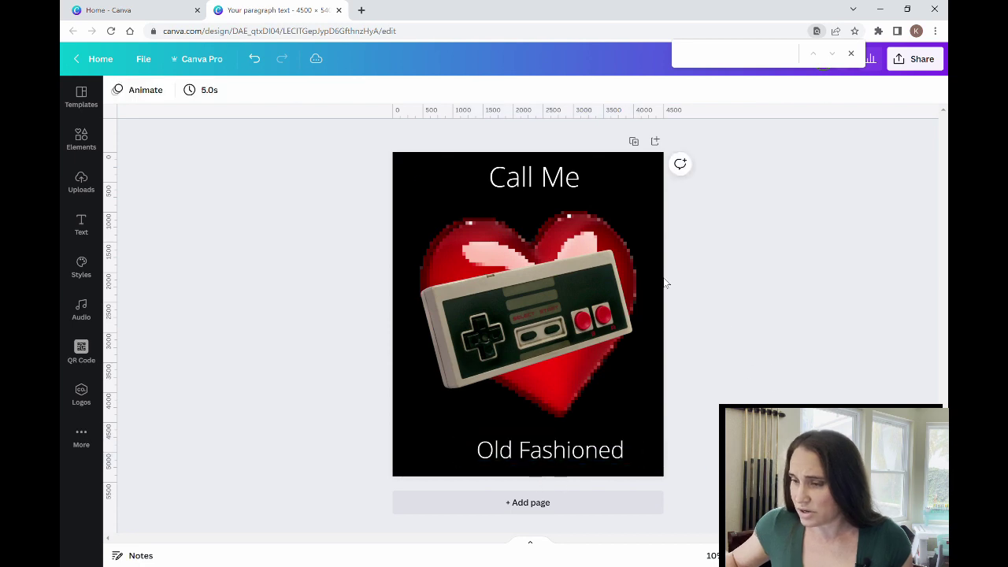
- Search fonts for 'pixel', apply Arcade Gamer to 'Call Me', and widen its box
click(536, 178)
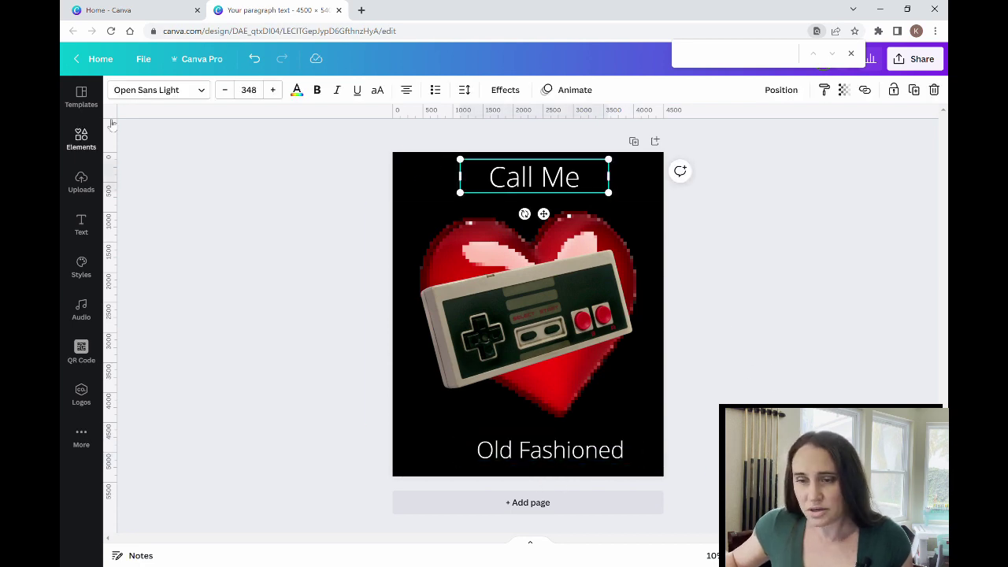
click(158, 90)
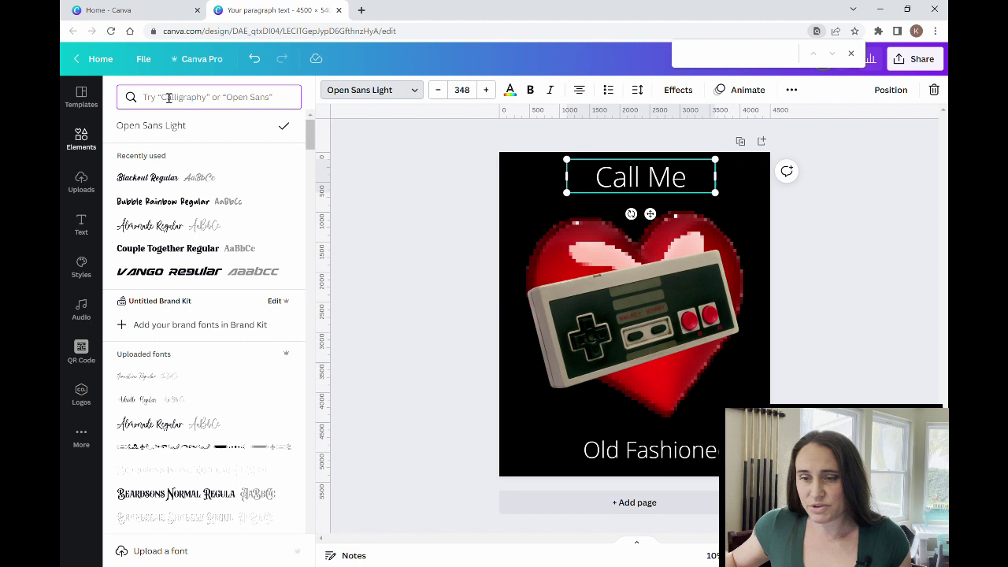
click(178, 97)
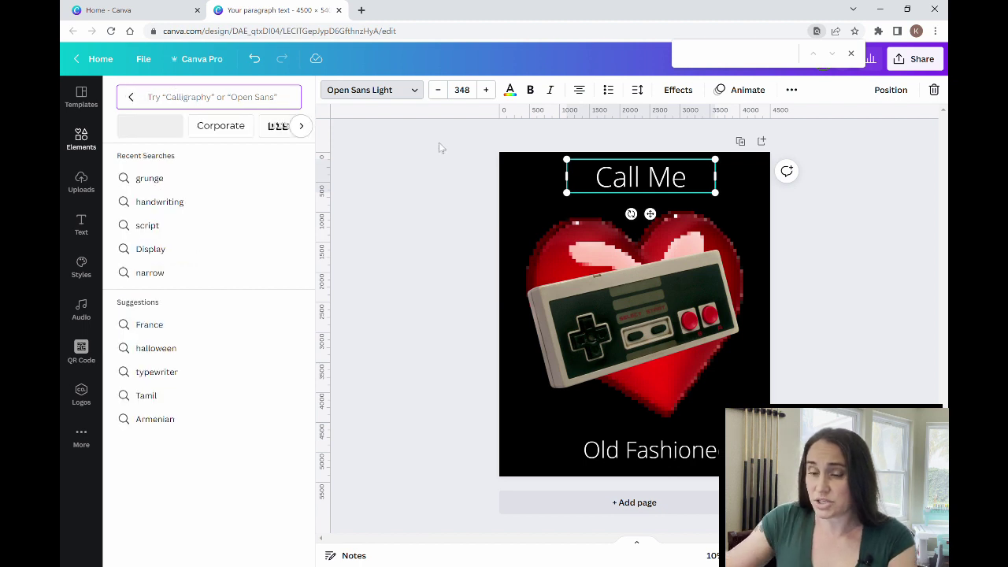
text(pix)
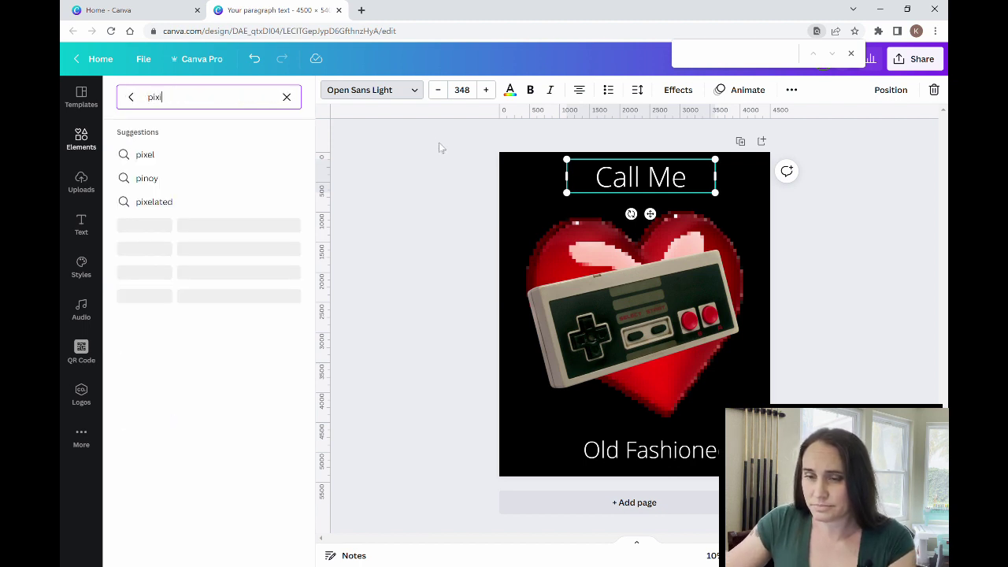
text(ilated)
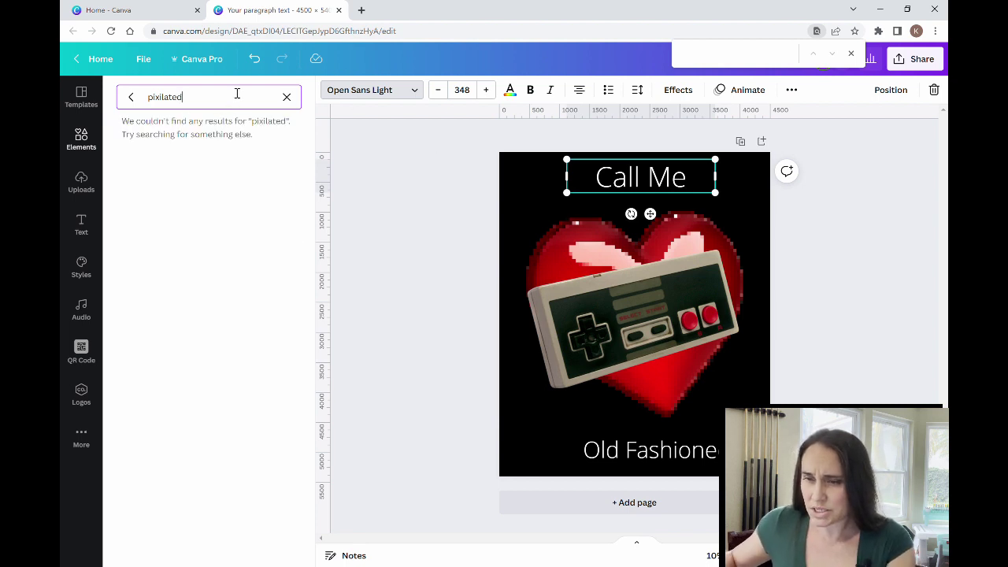
key(BackSpace)
key(BackSpace)
key(BackSpace)
key(BackSpace)
key(BackSpace)
key(BackSpace)
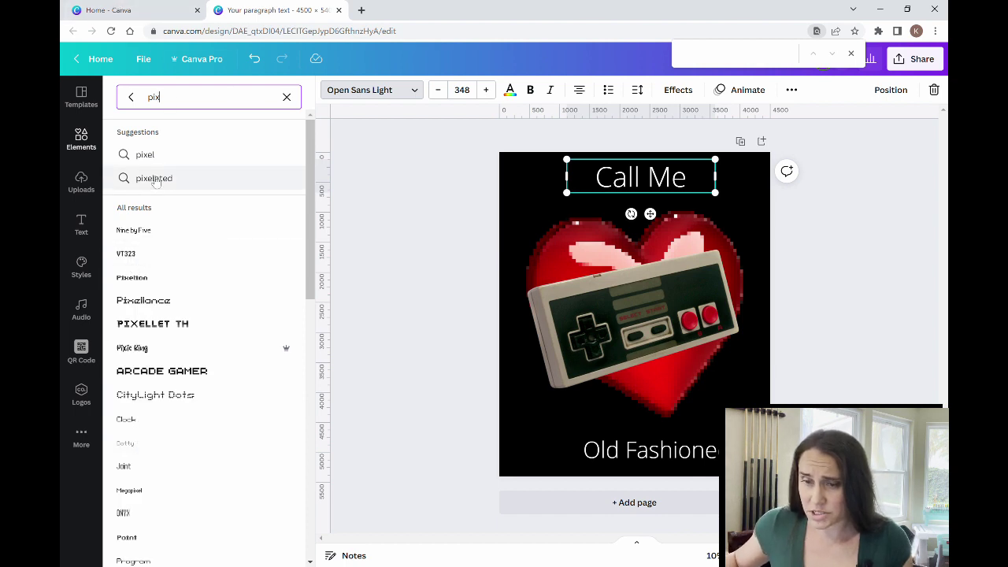
click(164, 155)
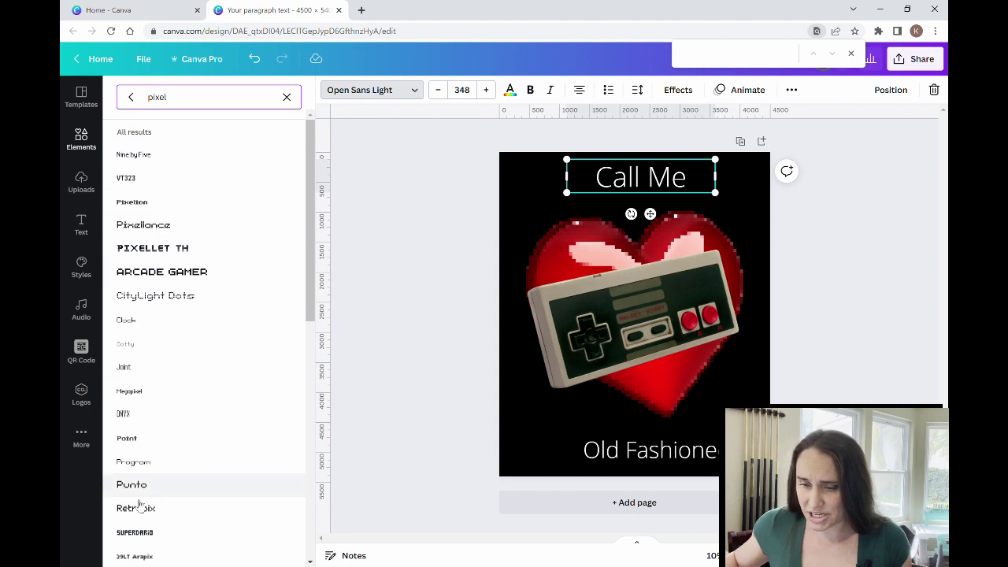
click(194, 272)
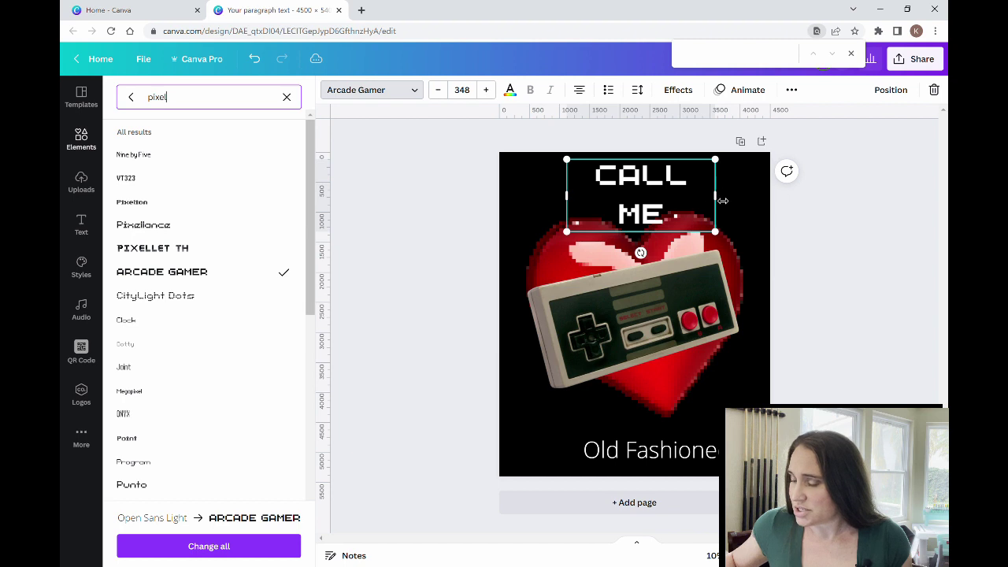
drag(715, 196, 744, 195)
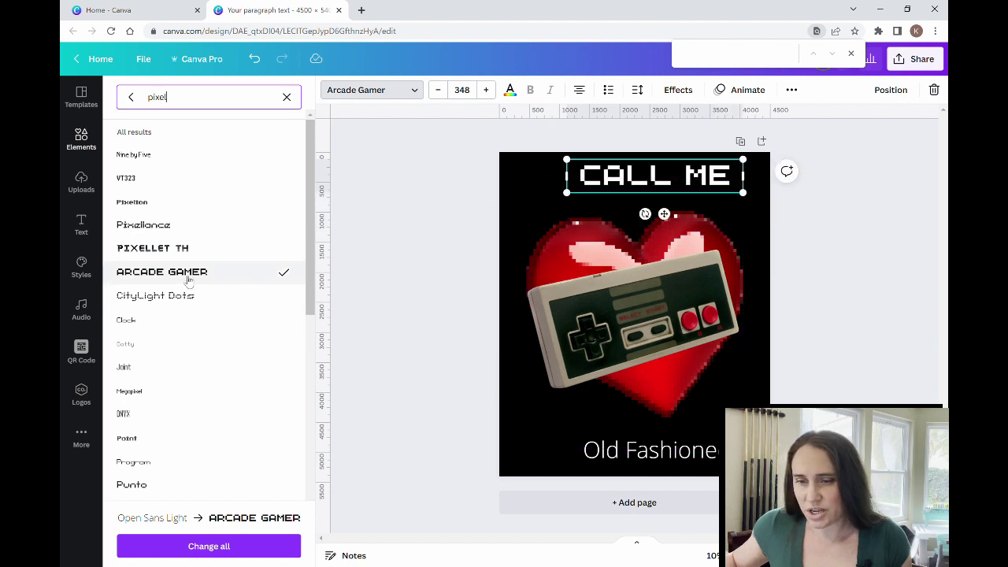
- Try Nine by Five, CityLight Dots, Clock, Megapixel, Punto, Program, Point and Pixelated, then choose VT323
click(131, 183)
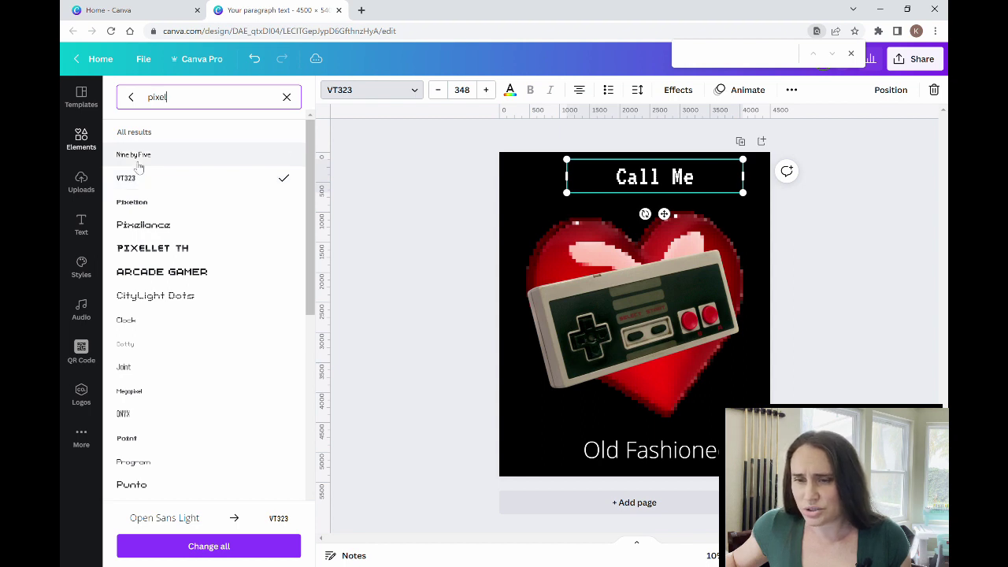
click(139, 162)
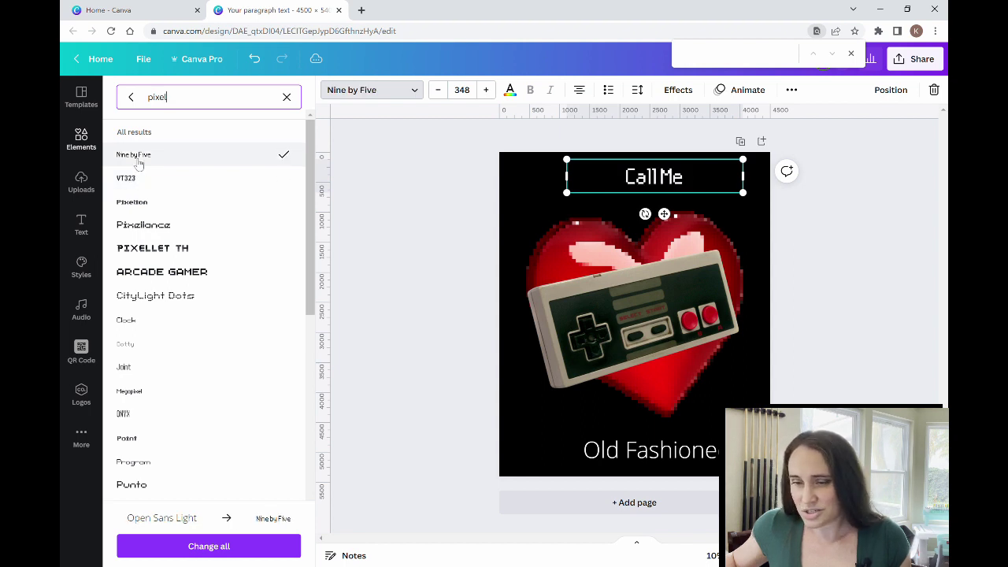
click(169, 301)
click(144, 323)
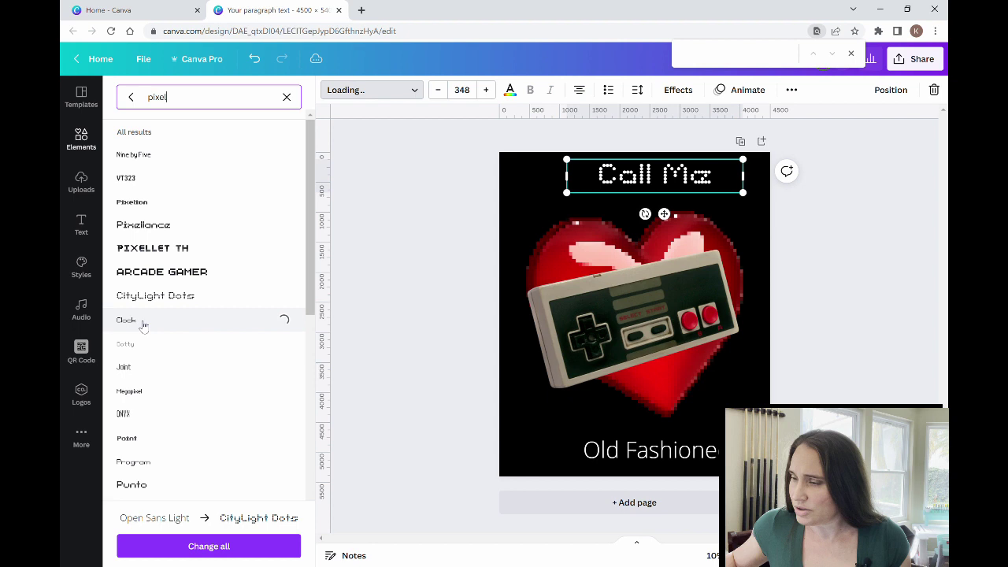
click(143, 391)
click(142, 488)
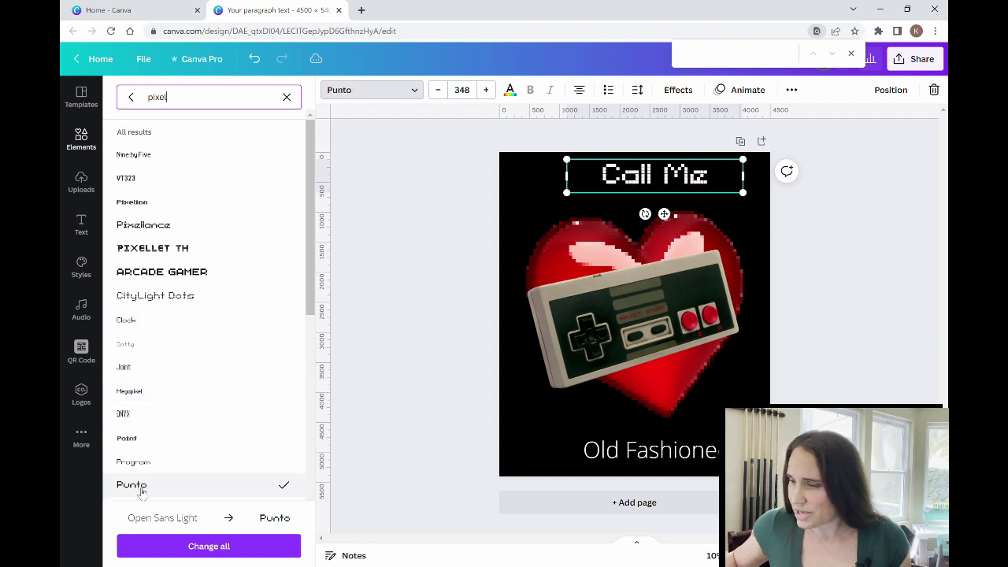
click(148, 466)
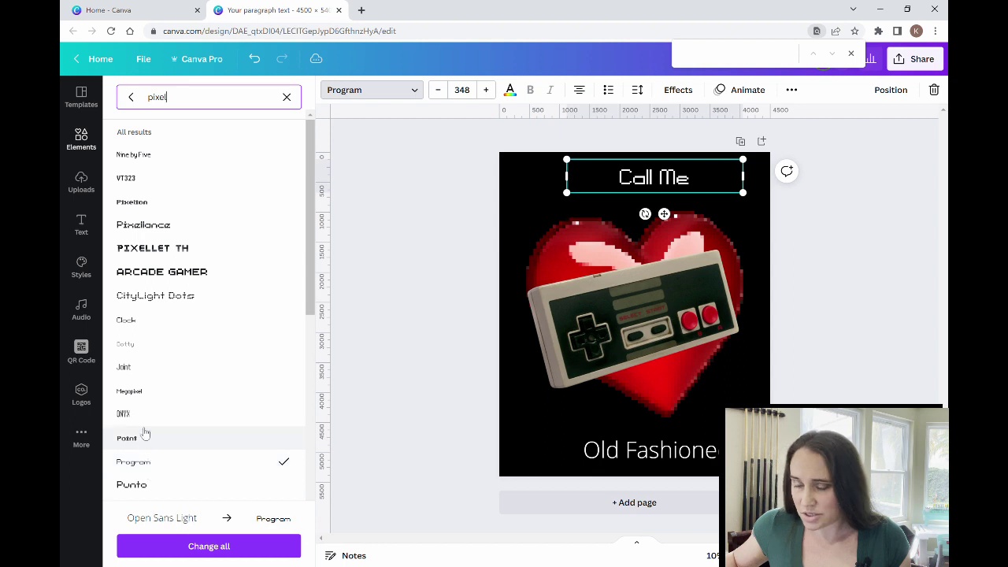
click(145, 435)
scroll(174, 378, down, 4)
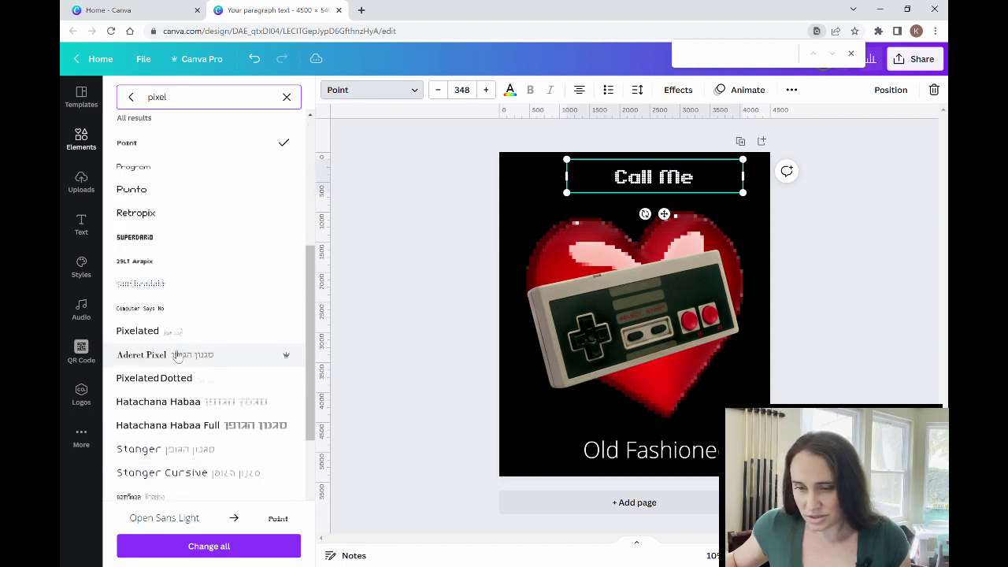
click(185, 345)
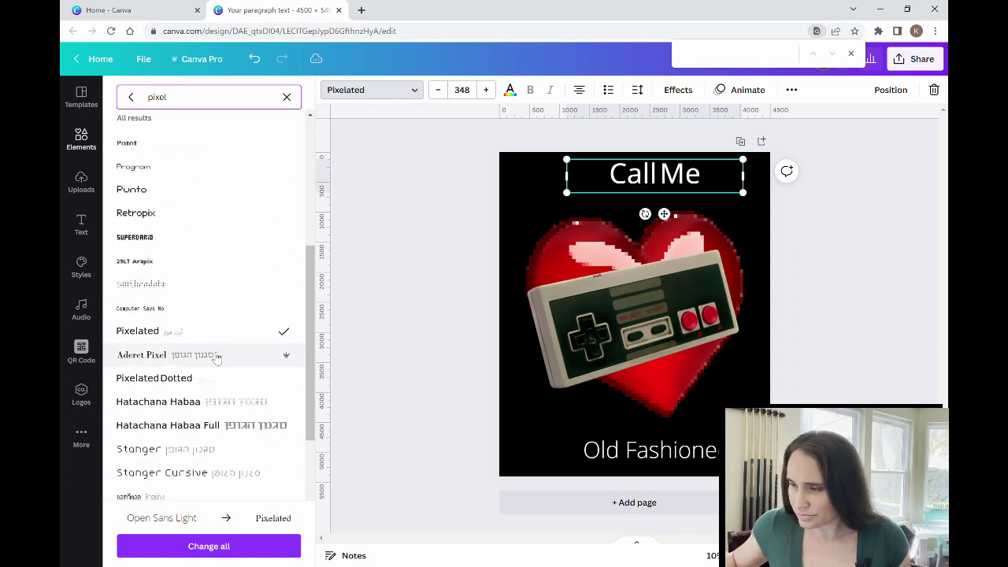
scroll(218, 358, down, 4)
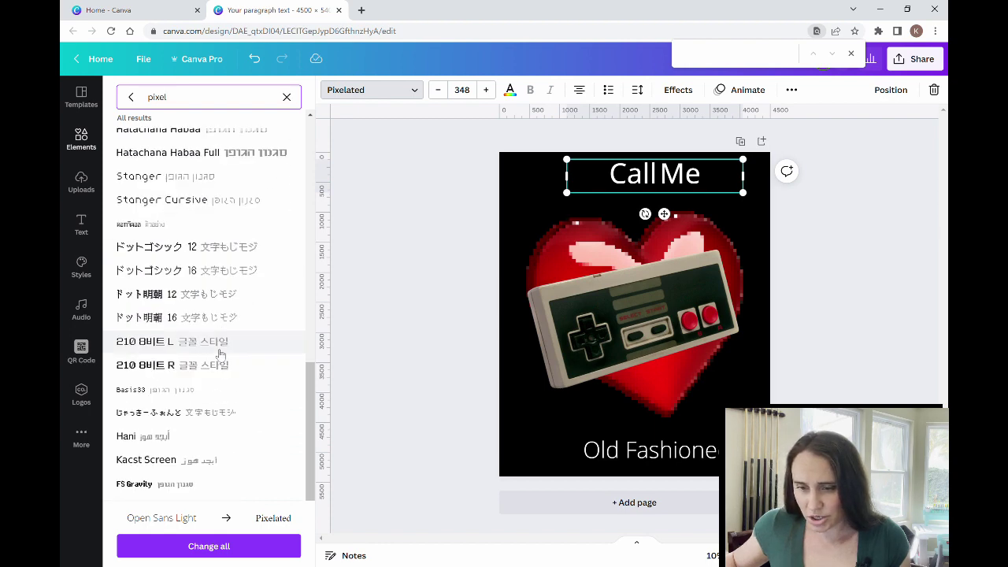
scroll(223, 347, up, 8)
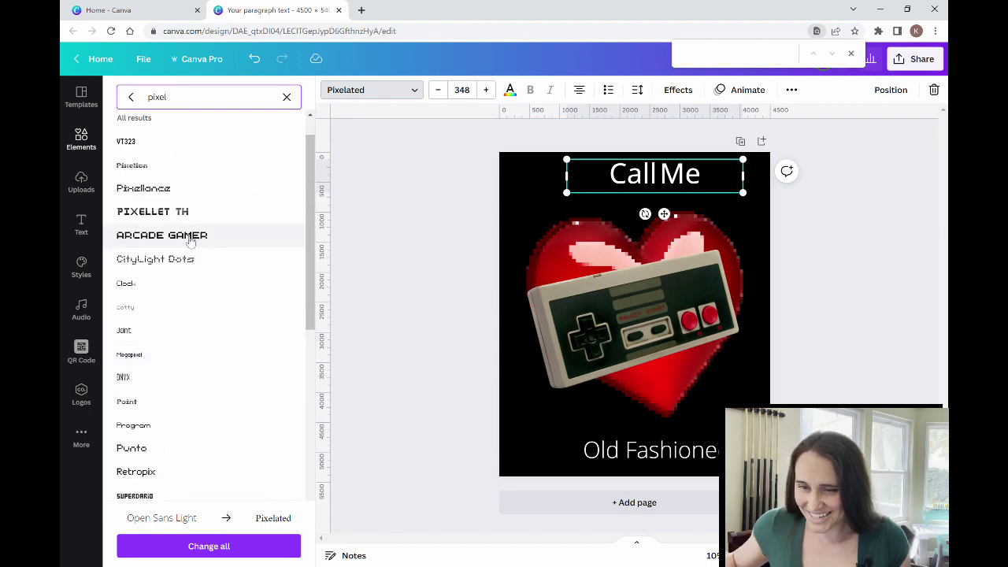
scroll(205, 316, up, 1)
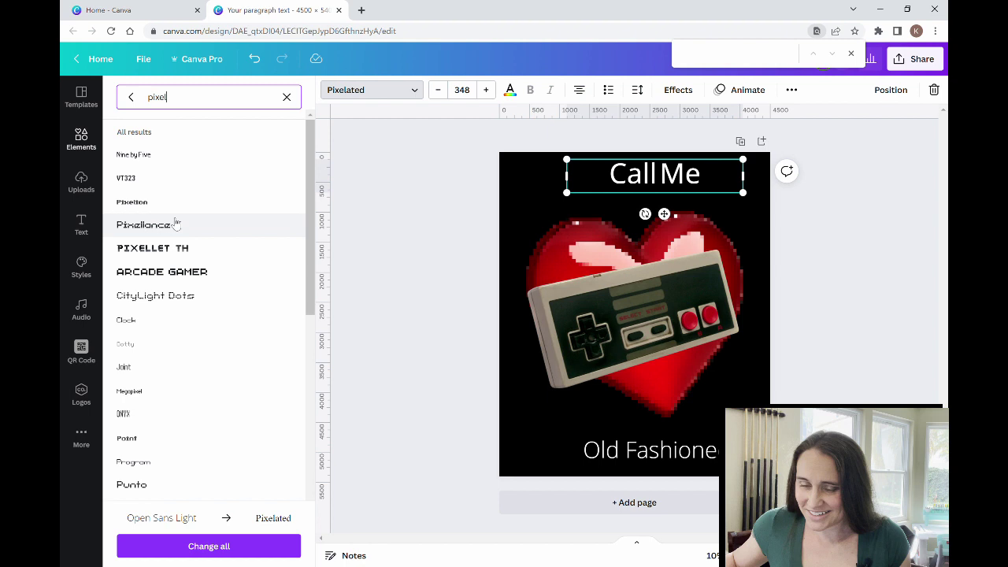
click(135, 154)
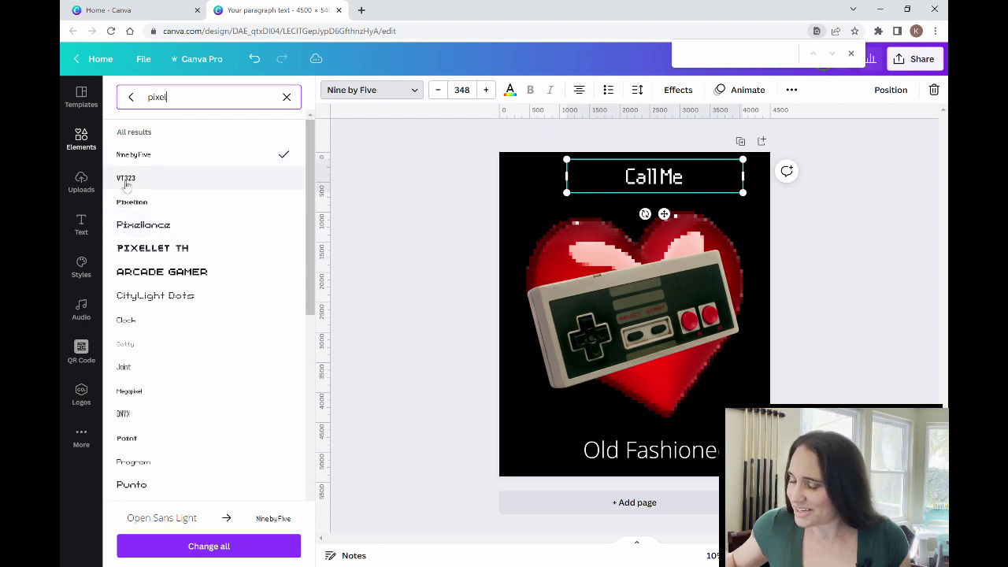
click(126, 180)
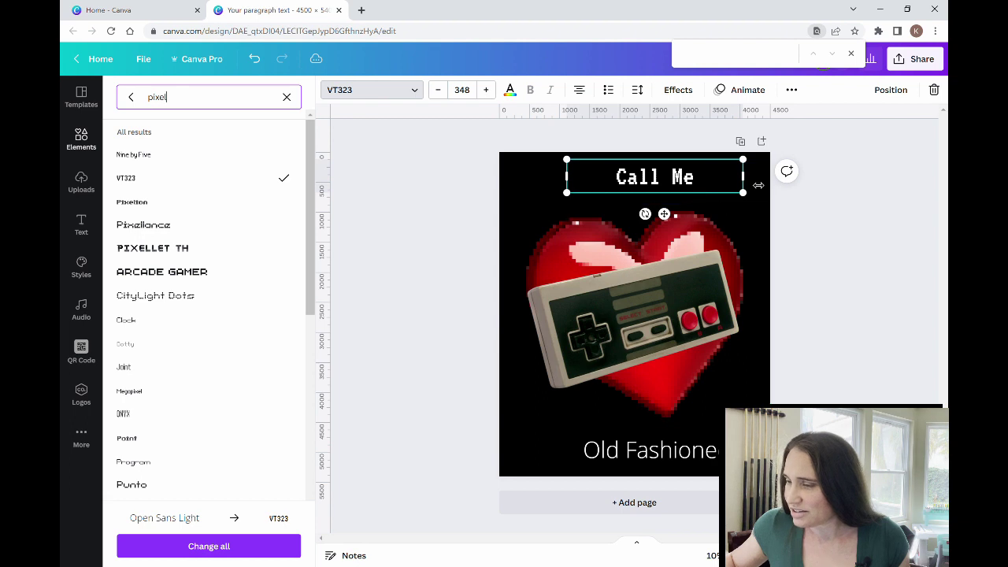
- Enlarge the Call Me heading and centre it across the top of the page
drag(743, 177, 782, 284)
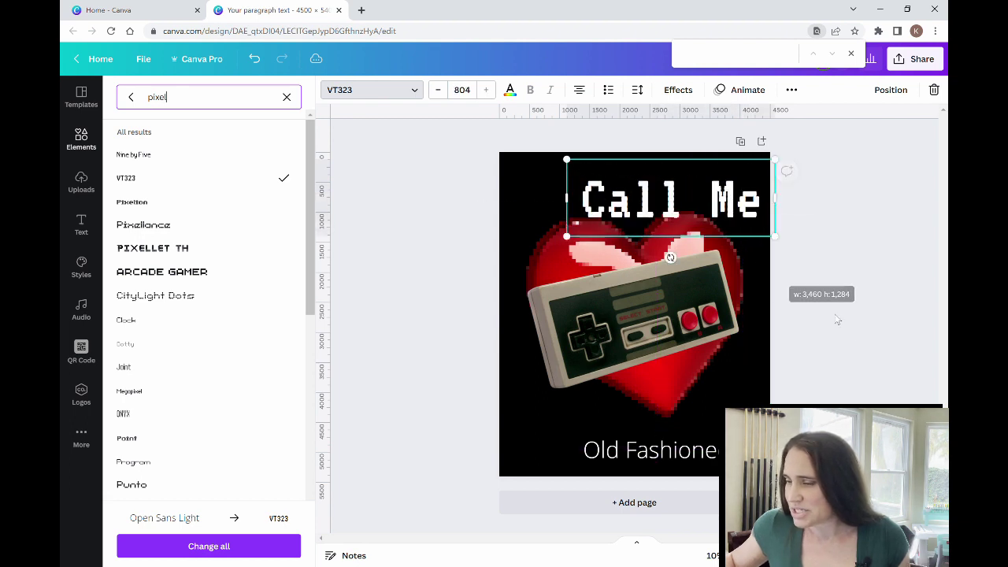
click(674, 258)
drag(642, 219, 603, 198)
click(811, 312)
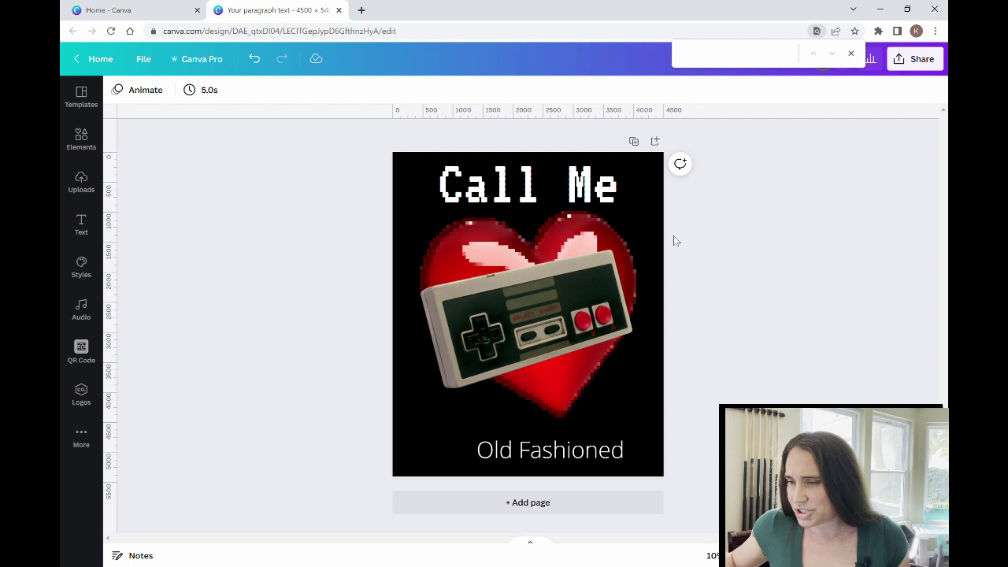
- Switch the heading to uppercase so it reads CALL ME
click(612, 188)
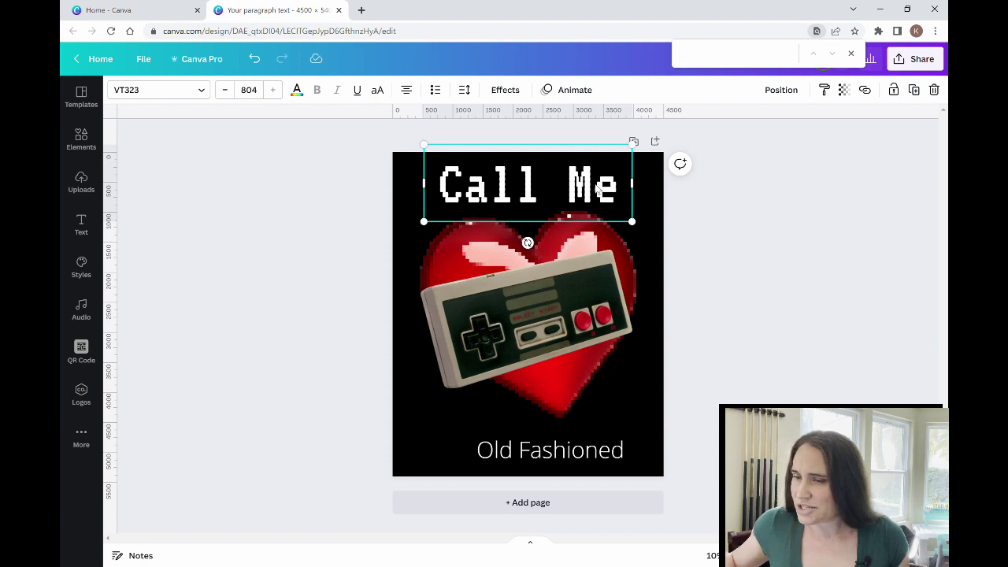
click(378, 92)
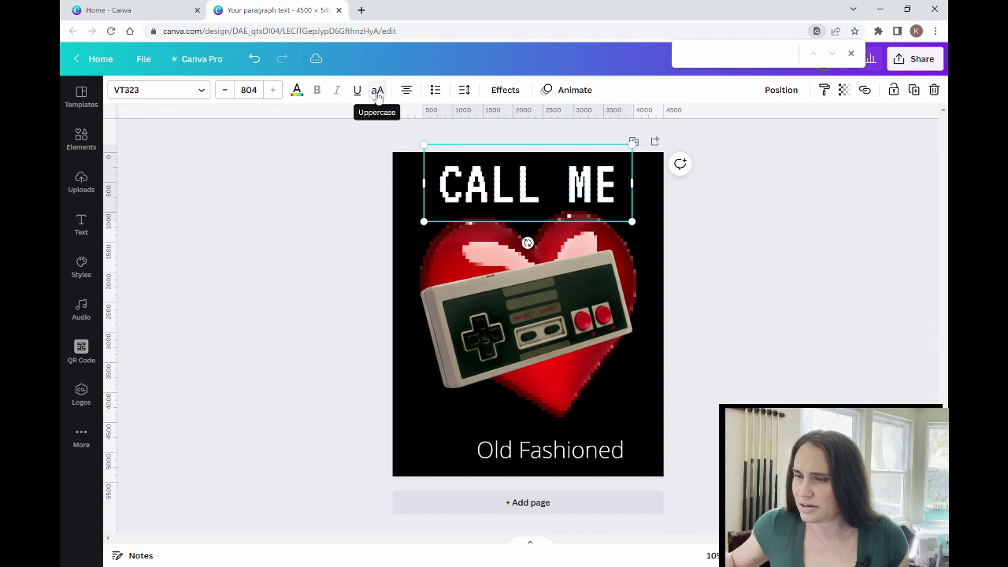
click(321, 290)
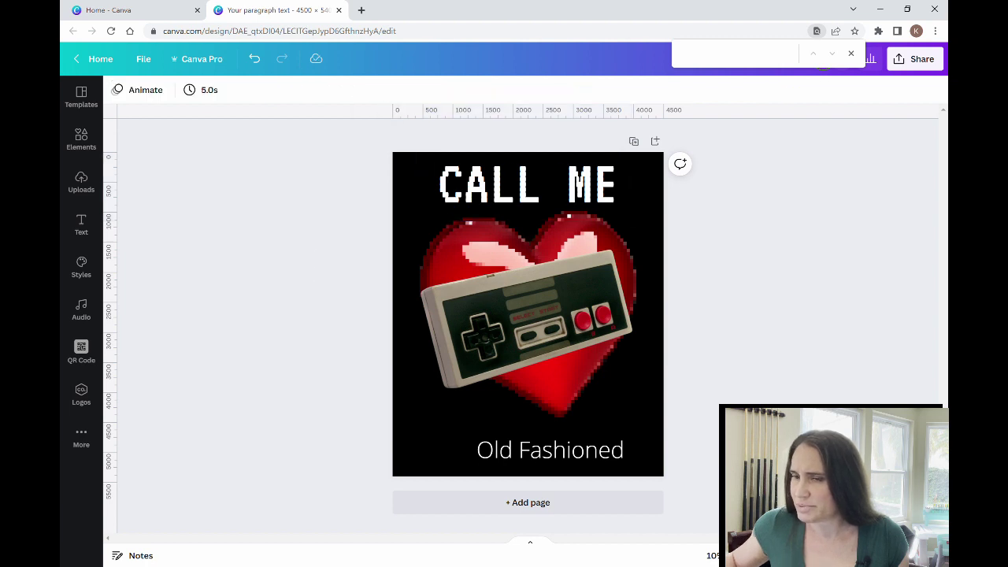
- Make Old Fashioned uppercase and set it in the VT323 font
click(619, 450)
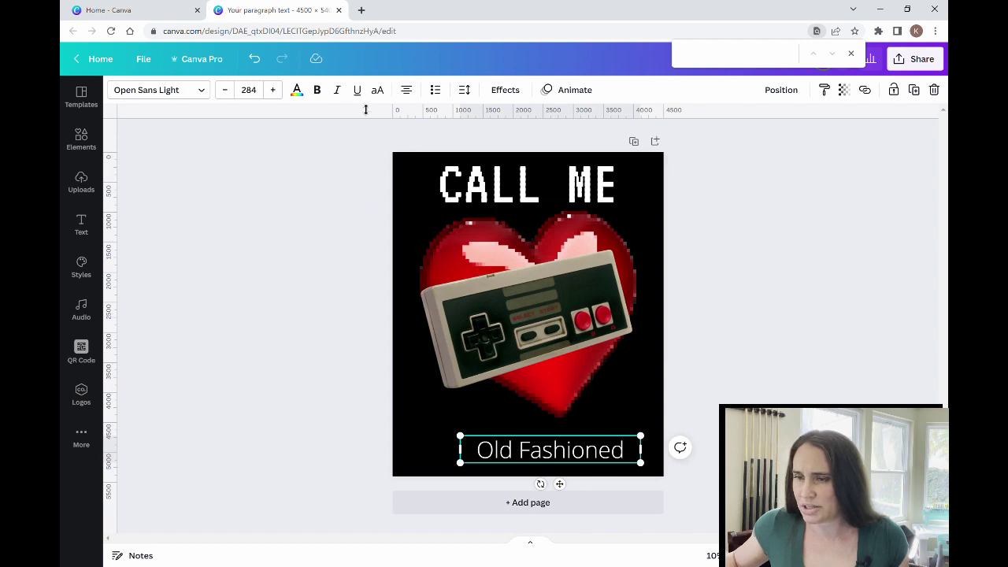
click(378, 91)
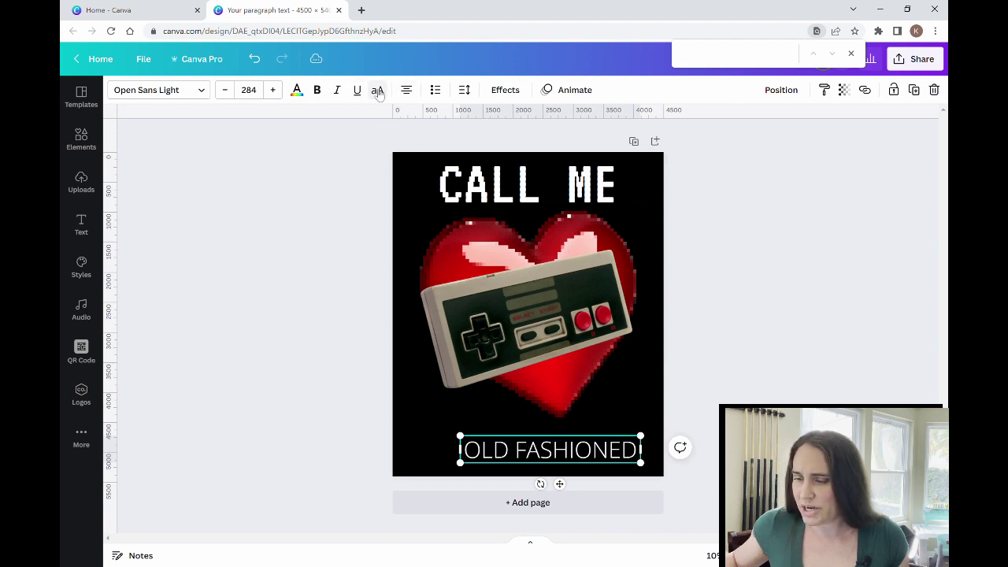
click(203, 95)
text(pixel)
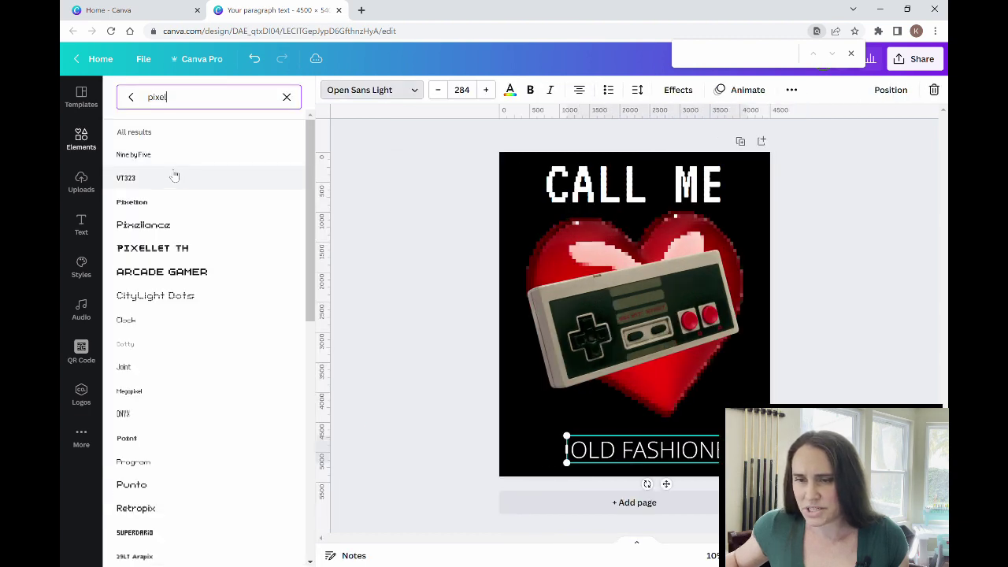
click(165, 160)
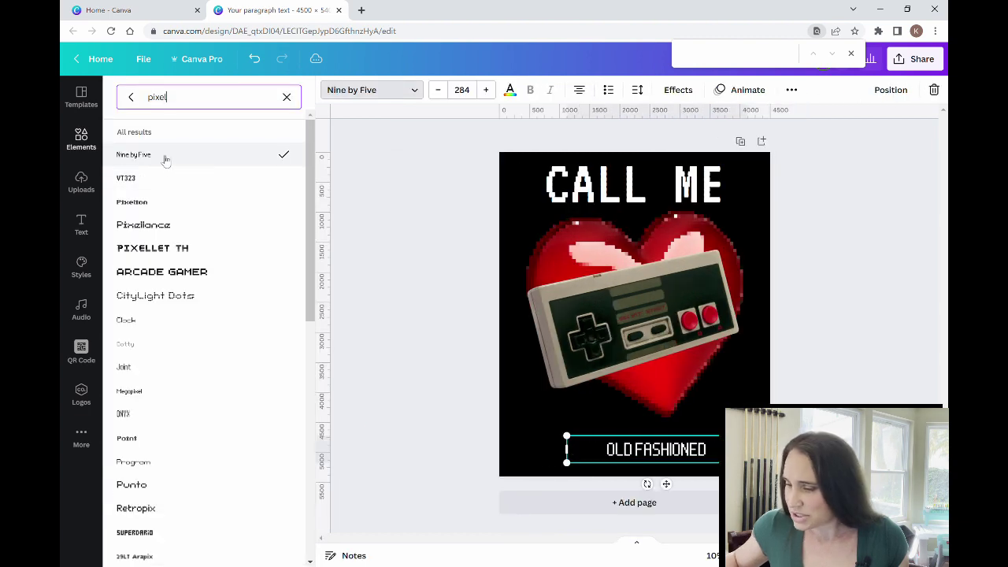
click(154, 175)
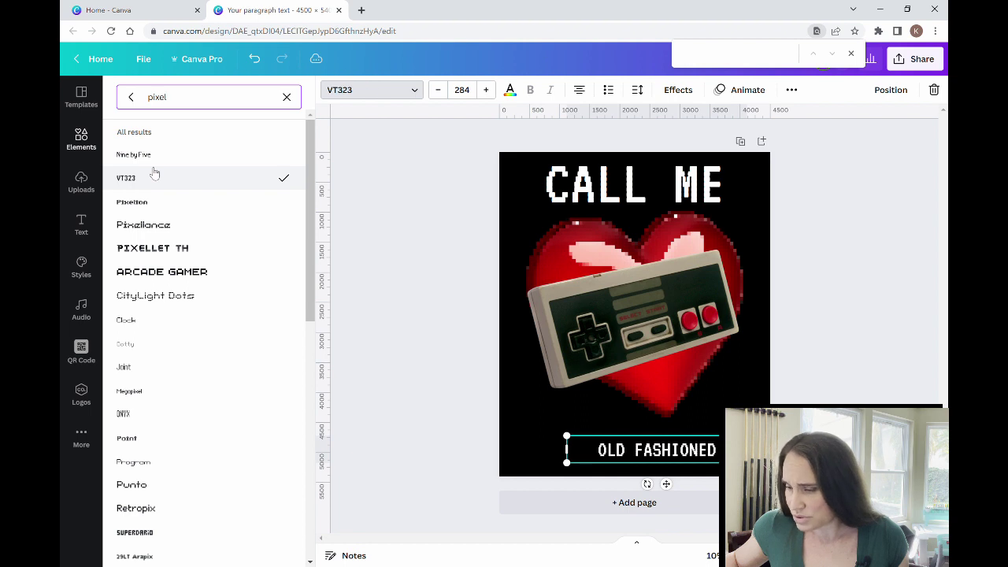
click(385, 383)
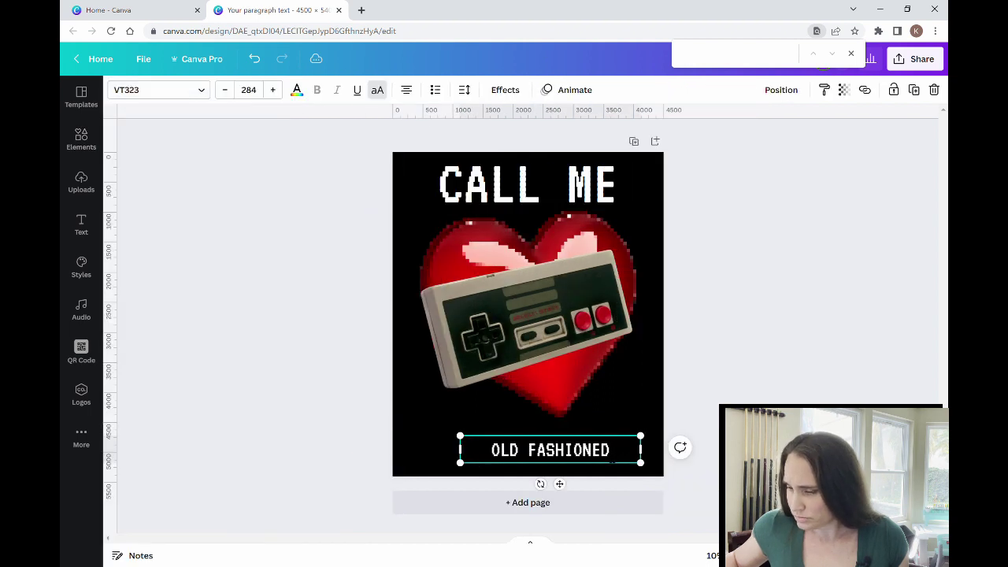
- Enlarge OLD FASHIONED, centre it along the page bottom, and nudge CALL ME into alignment
drag(653, 456, 666, 422)
click(669, 425)
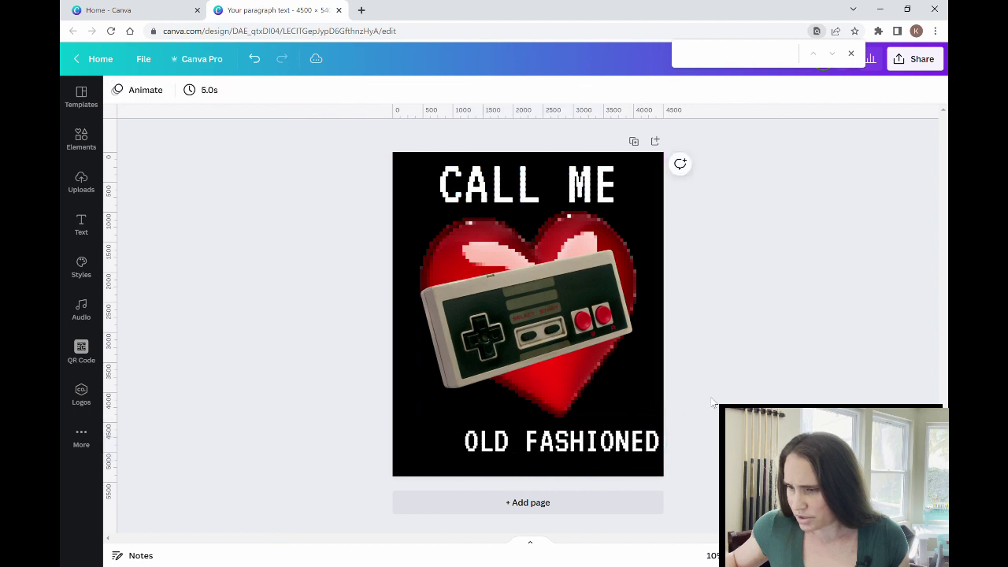
drag(574, 445, 520, 435)
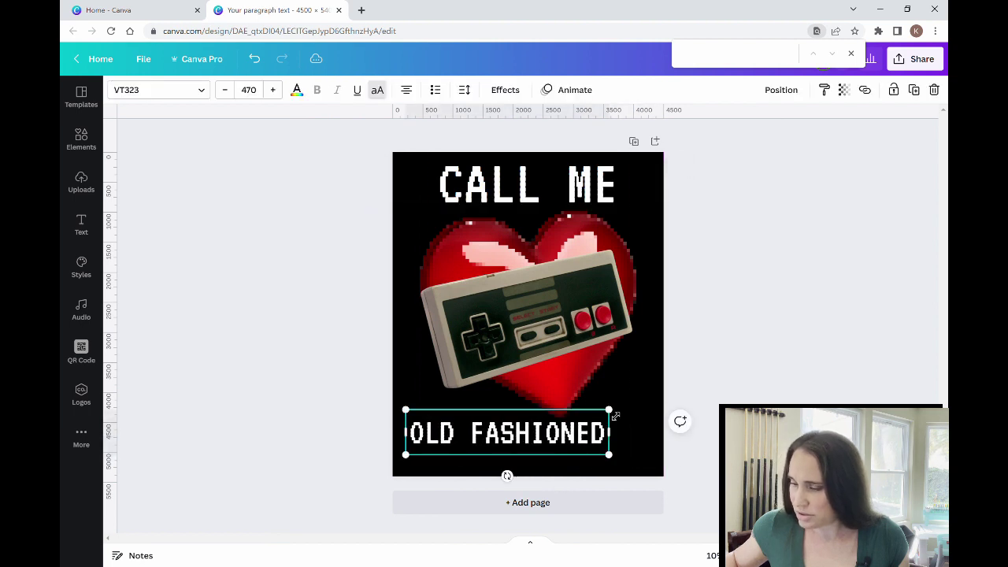
drag(611, 411, 664, 410)
click(700, 368)
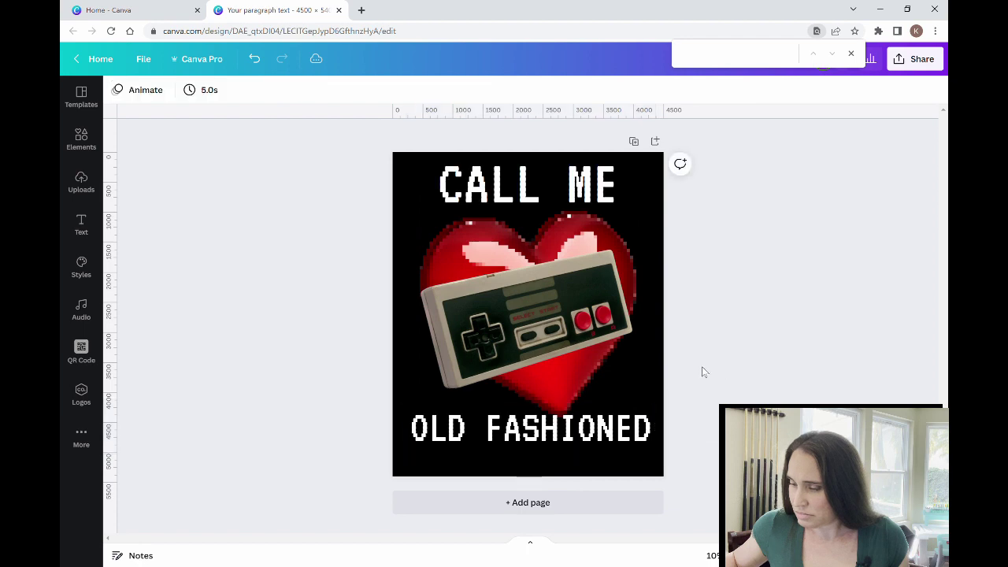
drag(560, 430, 555, 449)
click(779, 315)
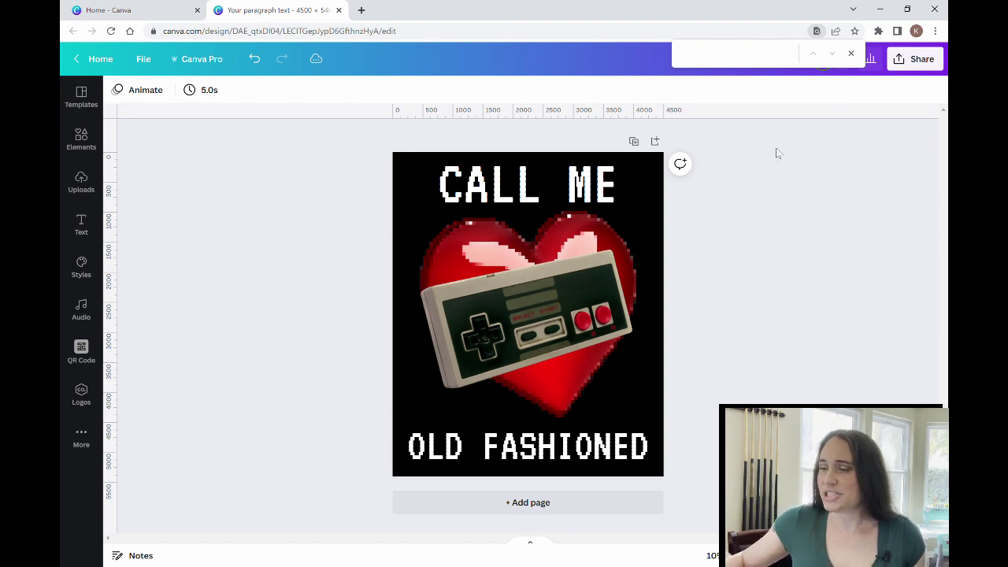
click(508, 193)
drag(508, 193, 507, 189)
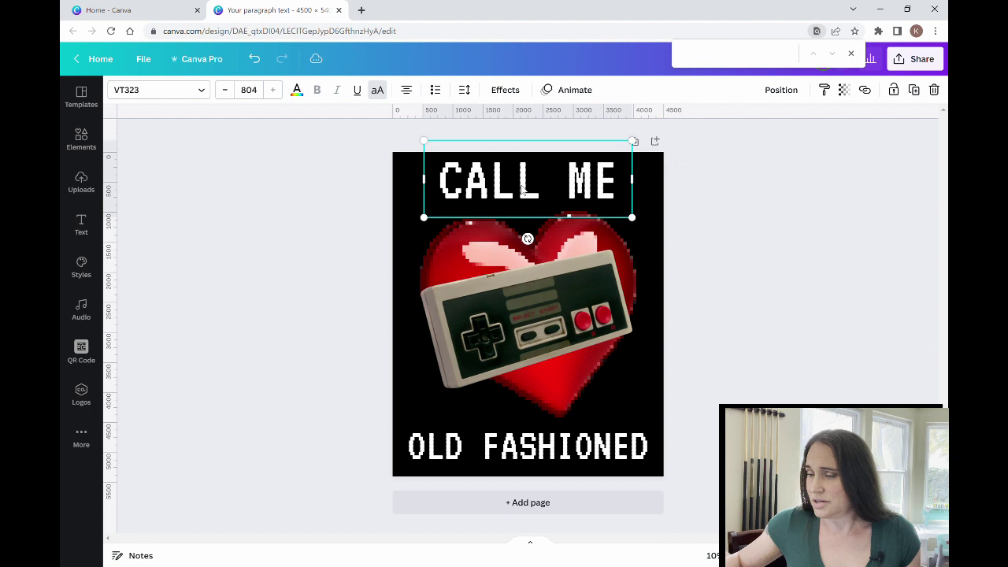
- Try red, taupe and yellow-green on CALL ME, settling on the taupe beige photo colour
click(789, 300)
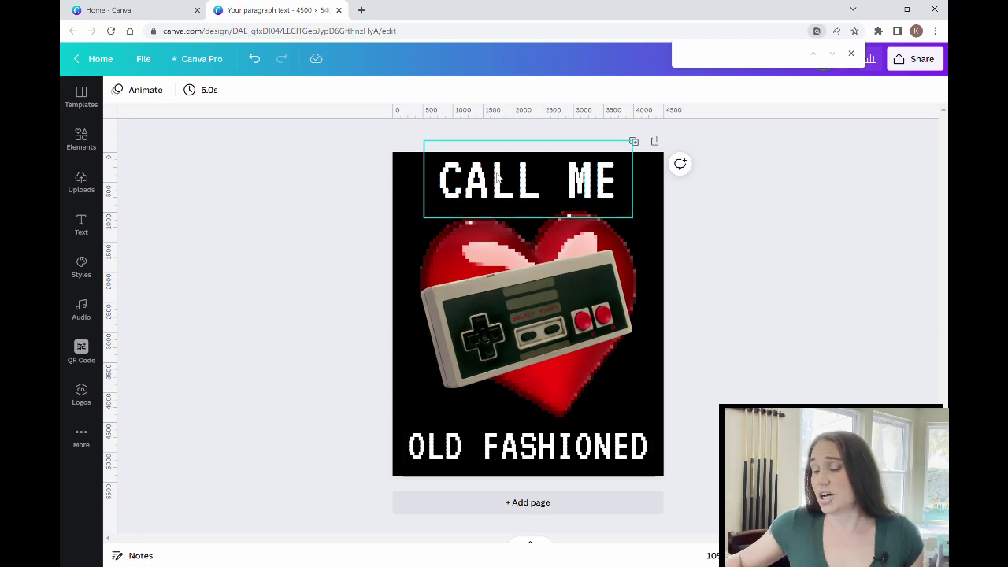
click(556, 184)
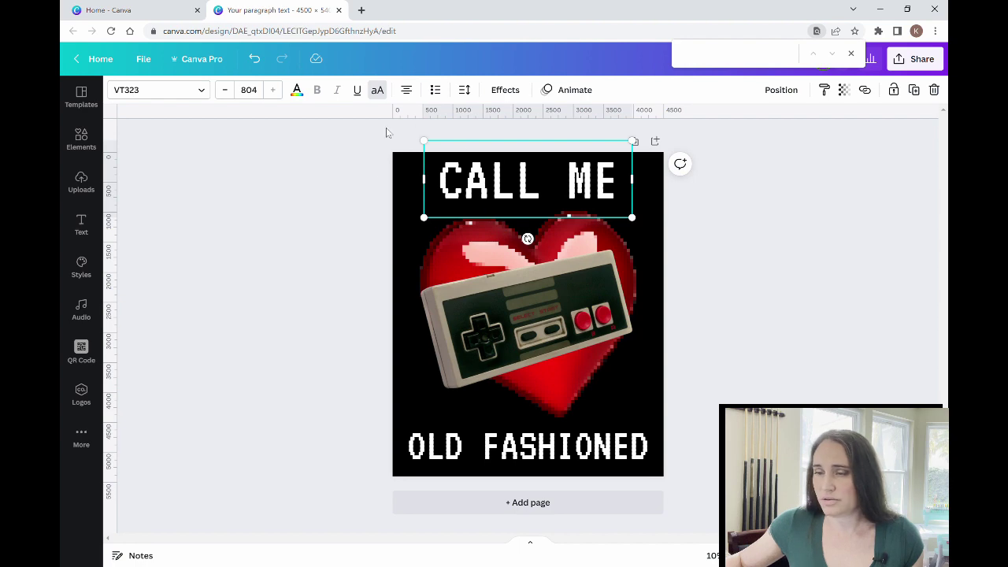
click(296, 90)
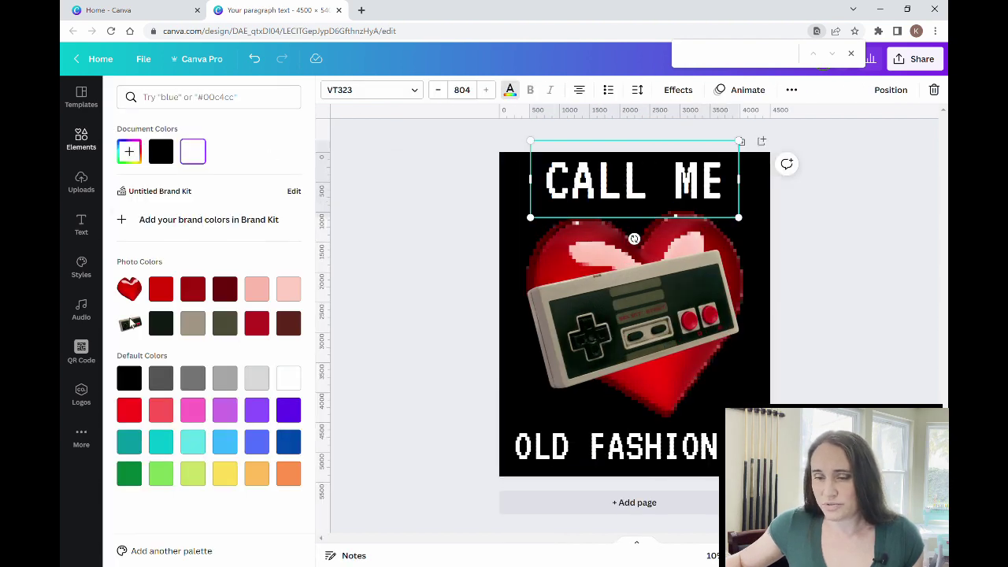
click(161, 290)
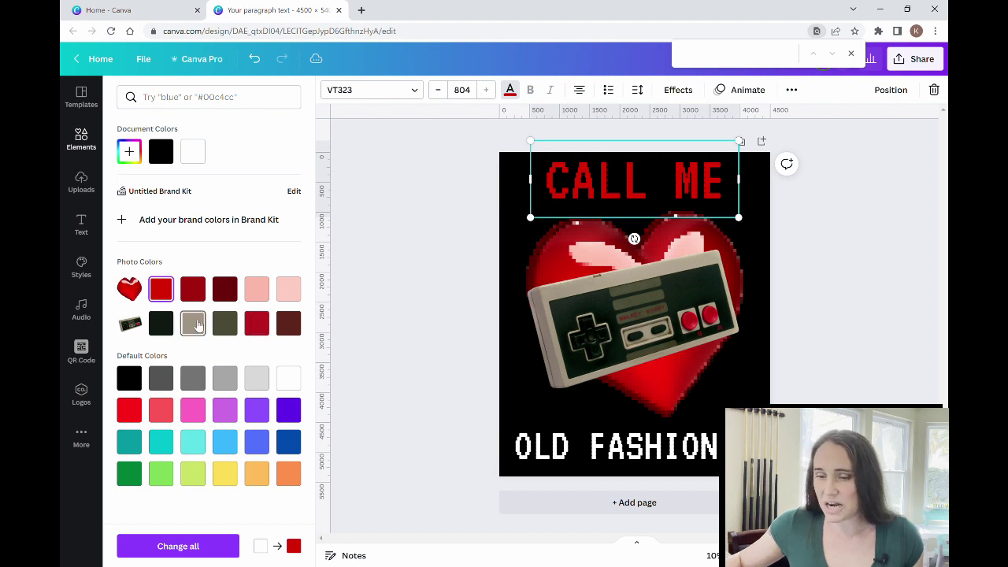
click(193, 323)
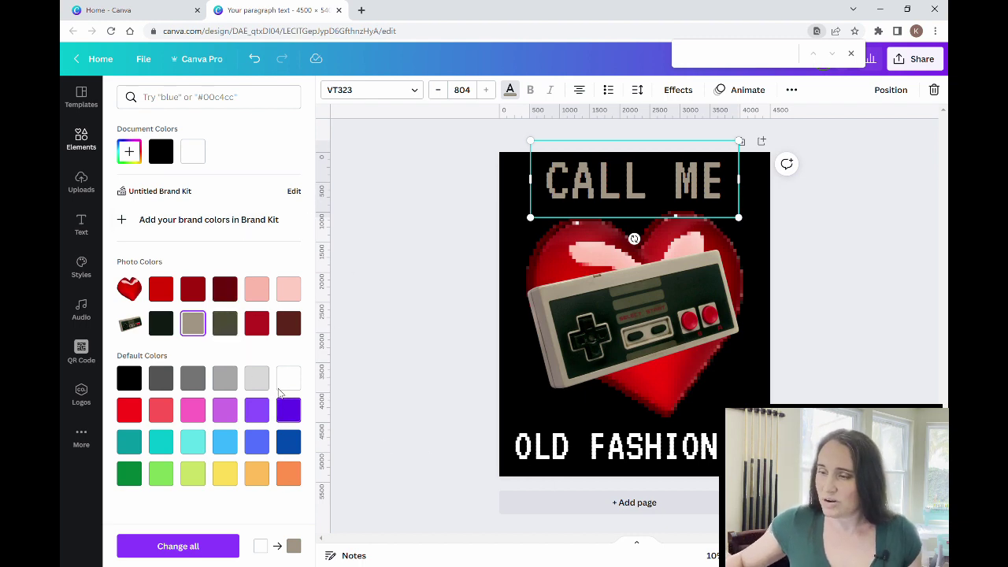
click(195, 476)
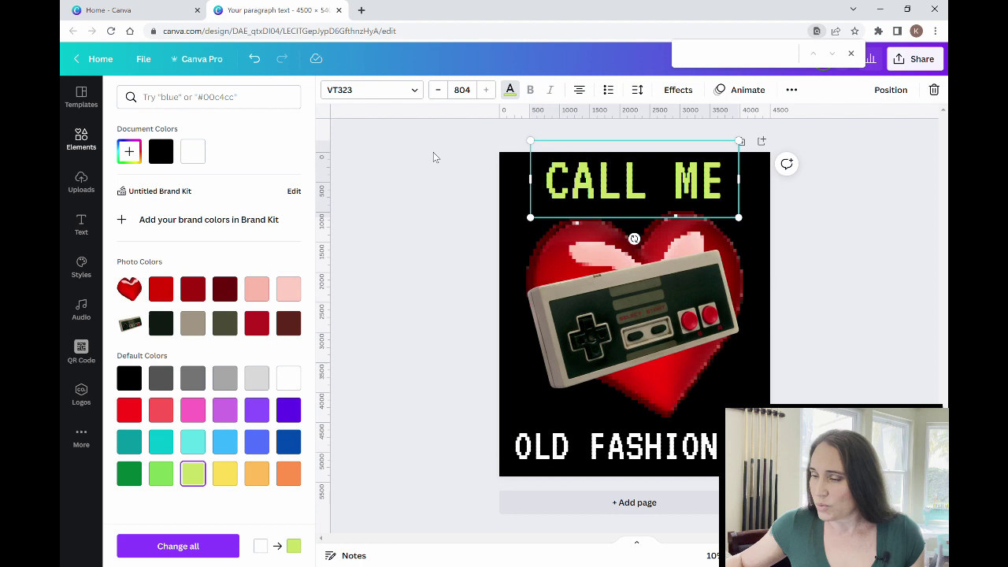
click(194, 327)
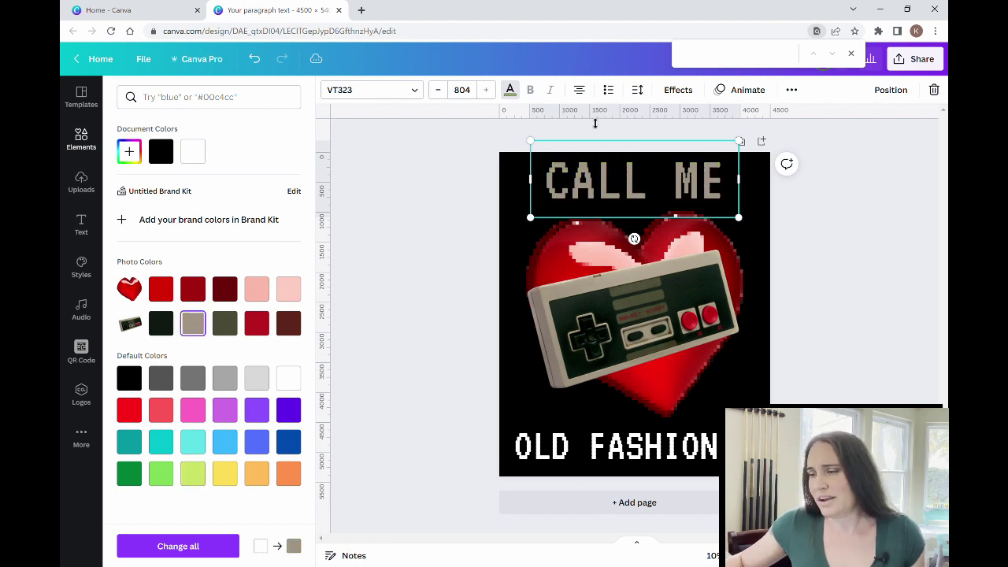
click(499, 189)
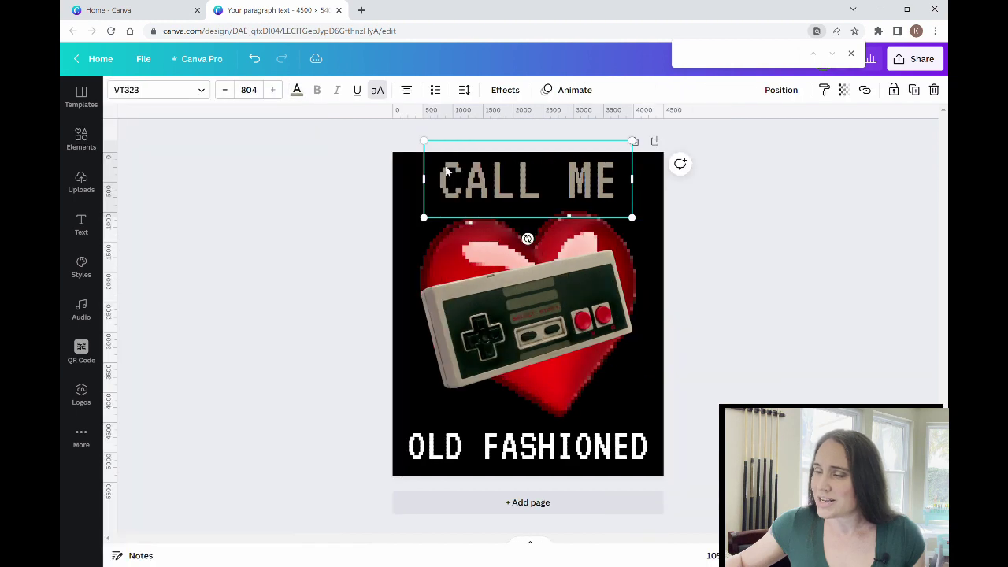
click(793, 258)
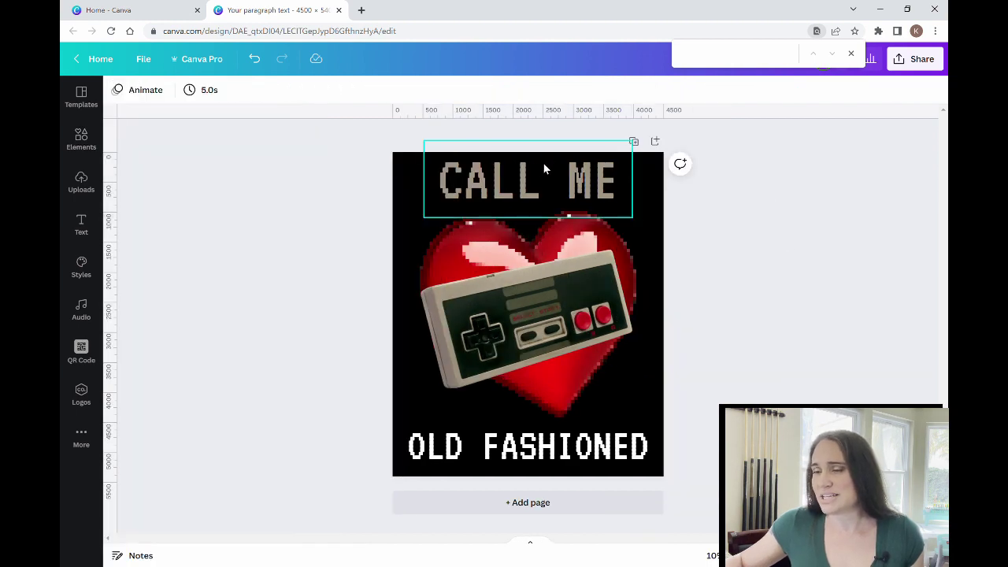
click(655, 187)
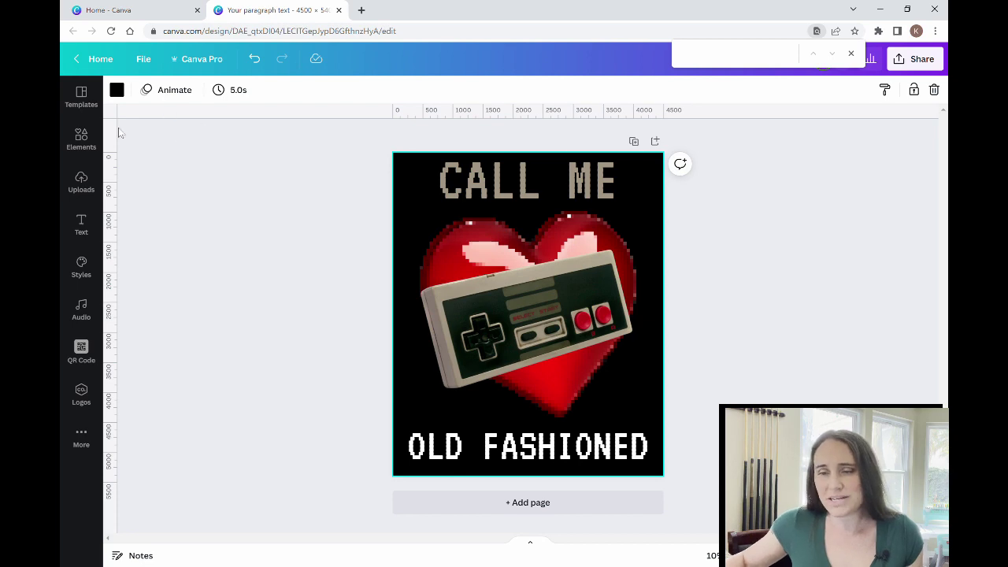
- Set the page background colour to white after trying lime green
click(116, 90)
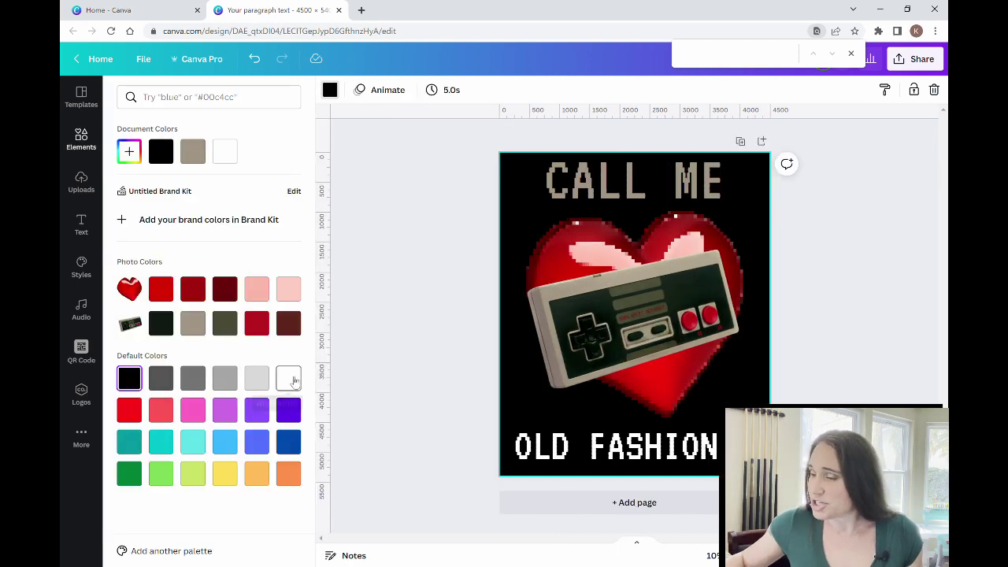
click(288, 379)
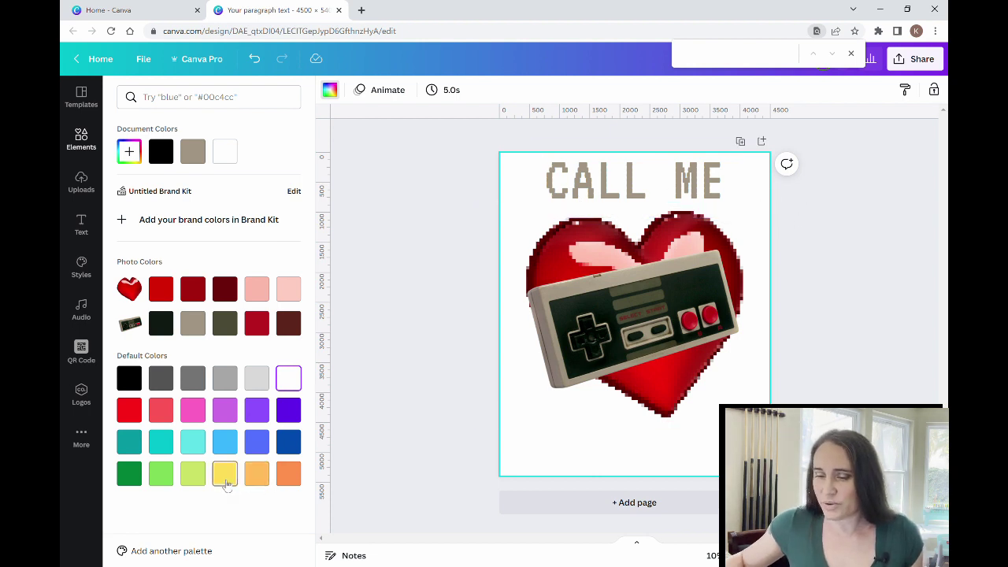
click(192, 474)
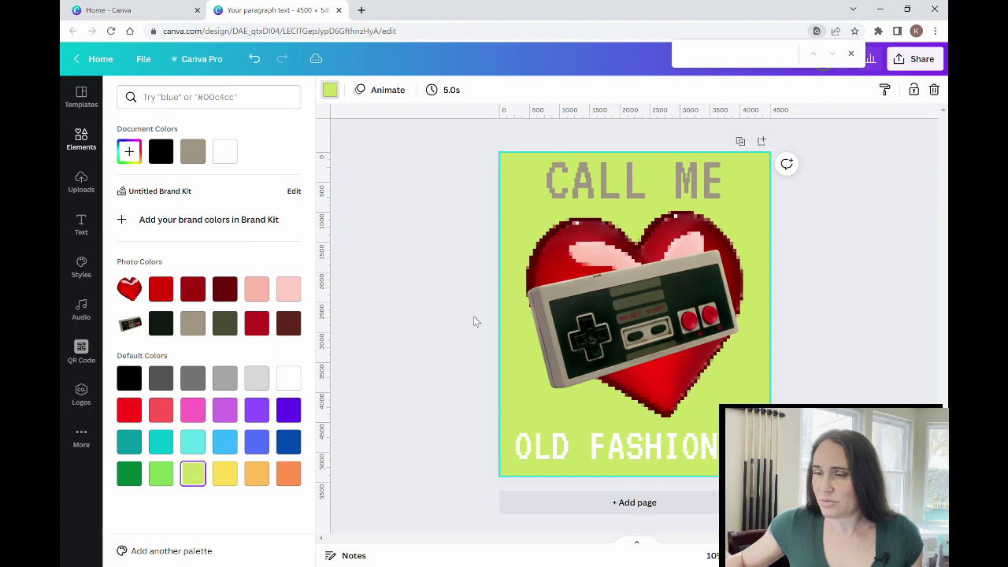
click(227, 152)
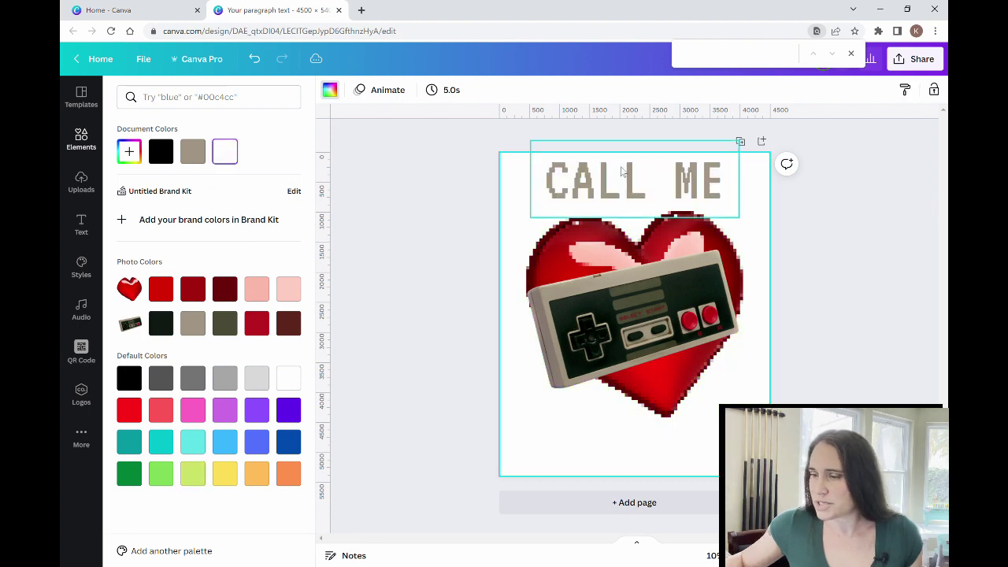
- Recolour the CALL ME heading lime green
click(616, 169)
click(297, 90)
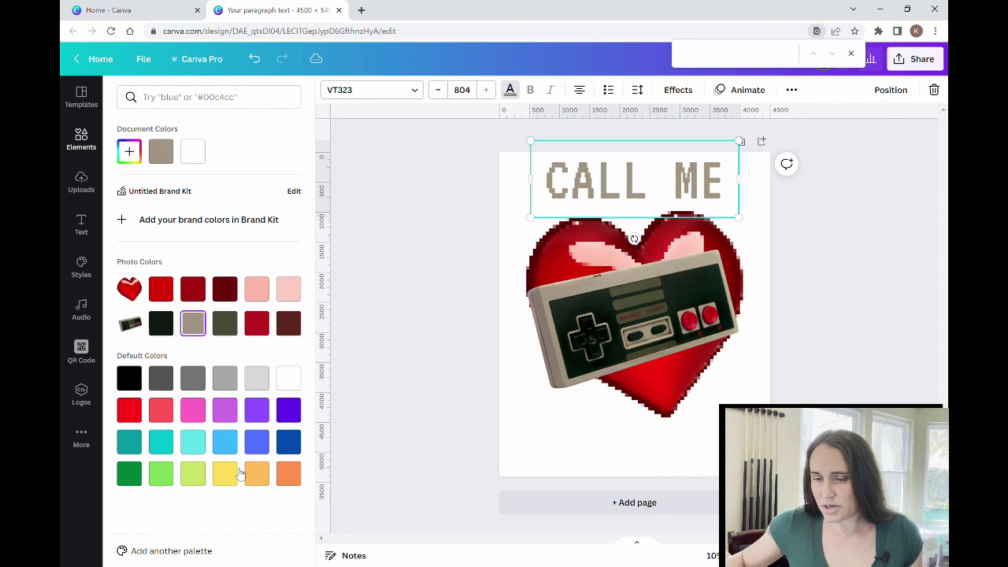
click(192, 474)
click(911, 271)
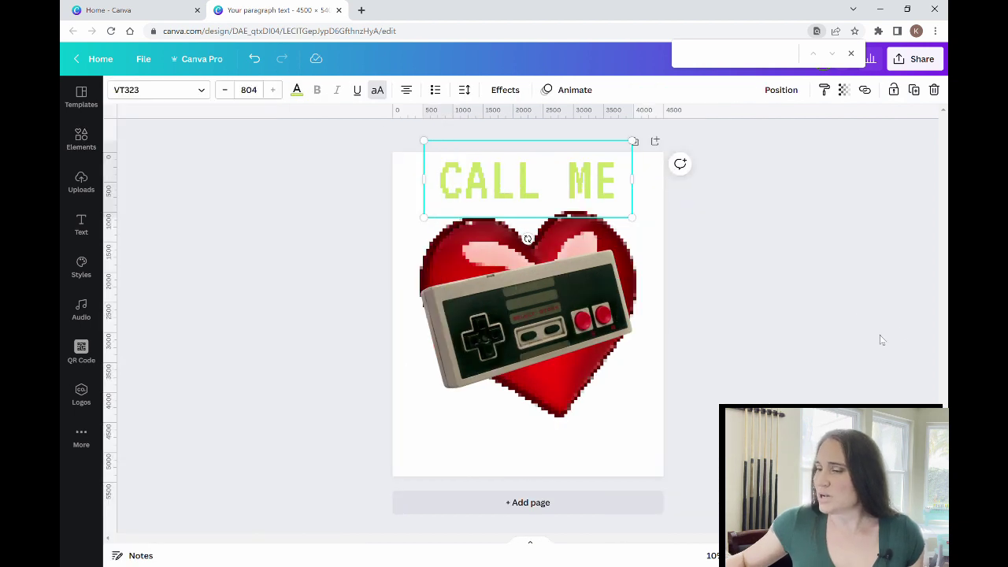
click(789, 335)
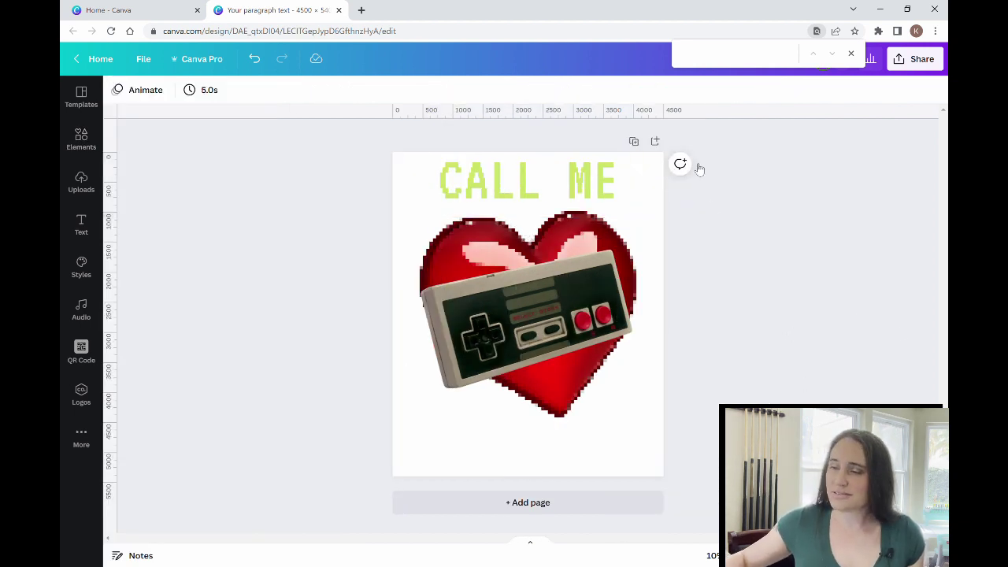
- Recolour both CALL ME and OLD FASHIONED with the dark red photo colour
click(547, 181)
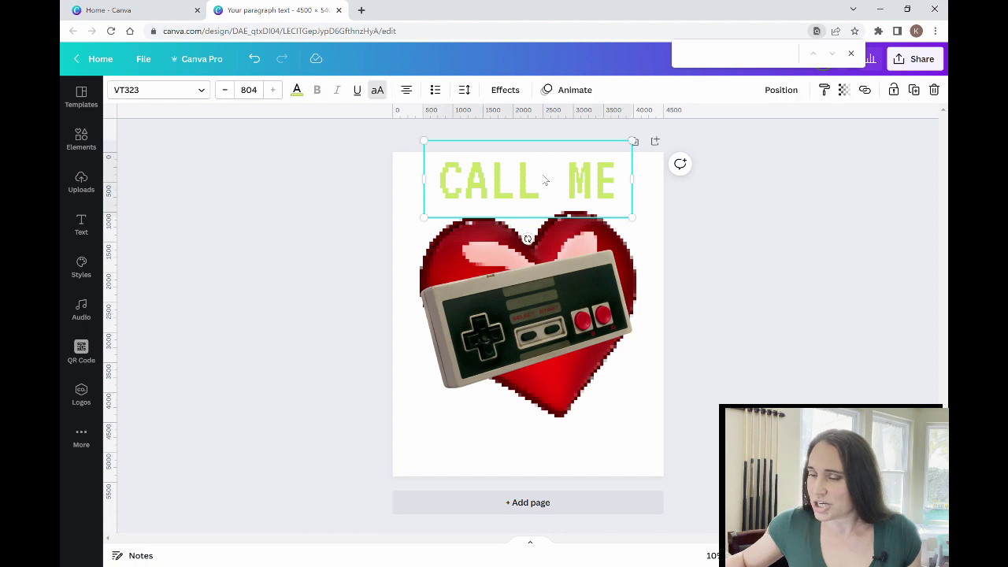
click(296, 90)
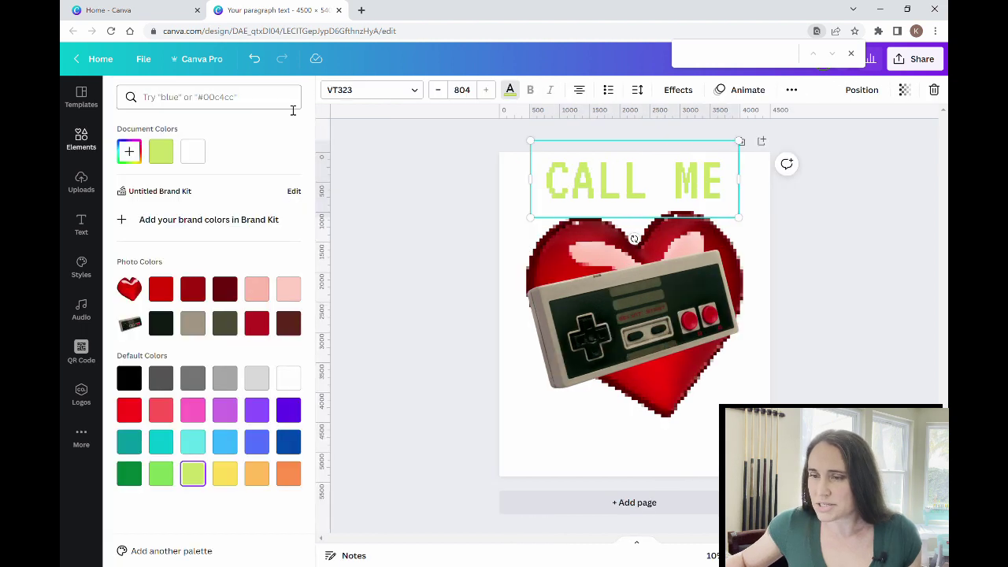
click(189, 289)
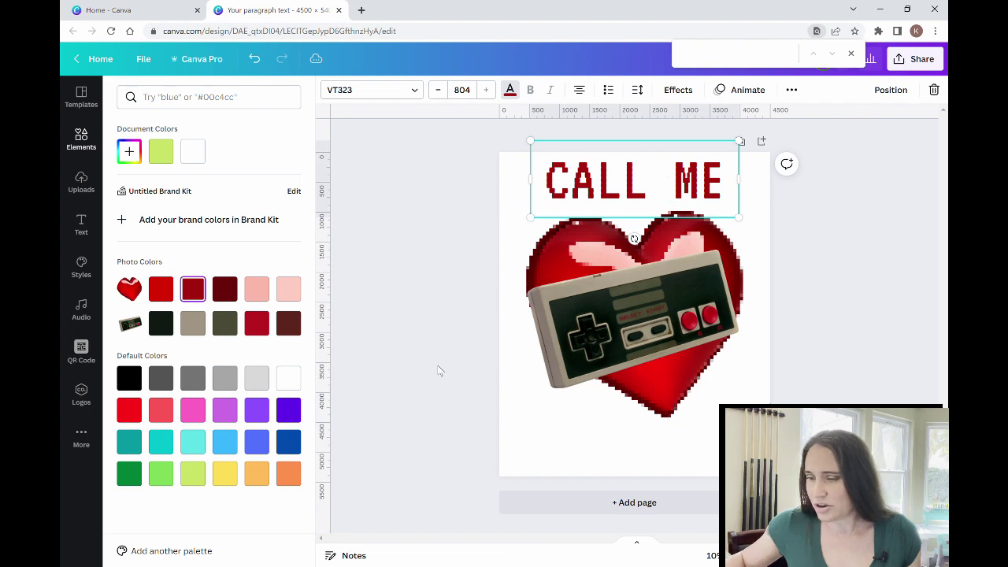
click(599, 450)
click(193, 289)
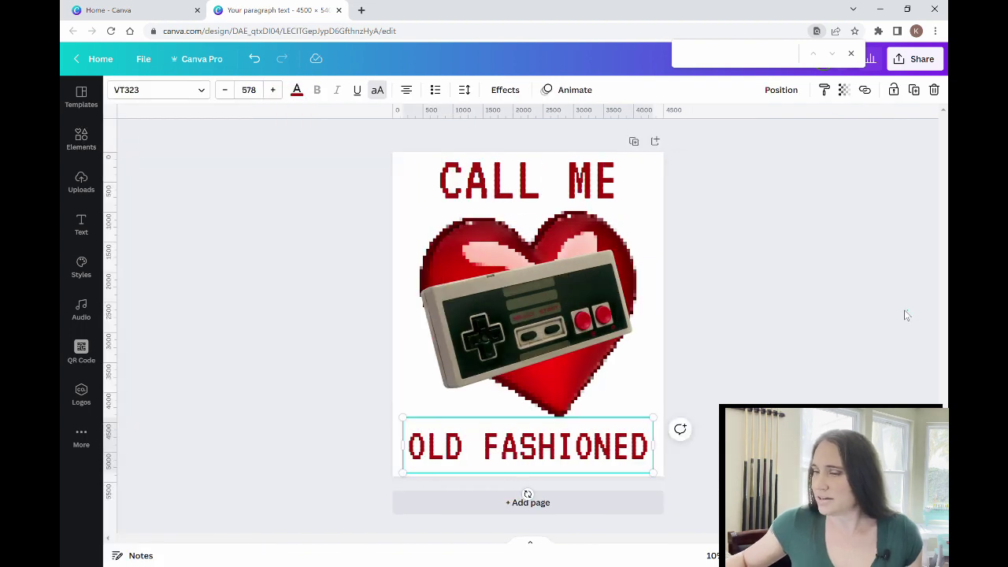
click(905, 312)
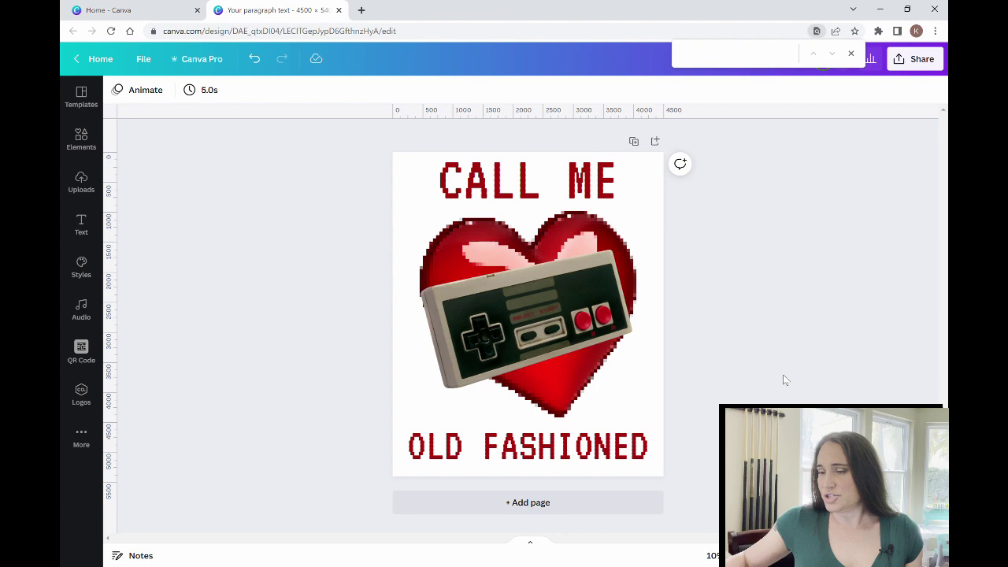
- Give the page a light grey background after trying black and grey
click(660, 182)
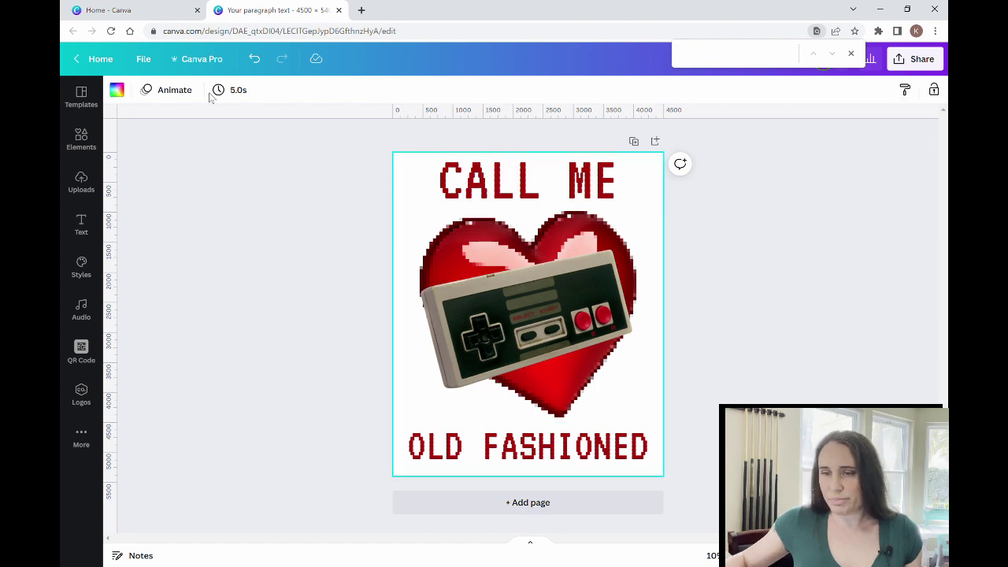
click(117, 89)
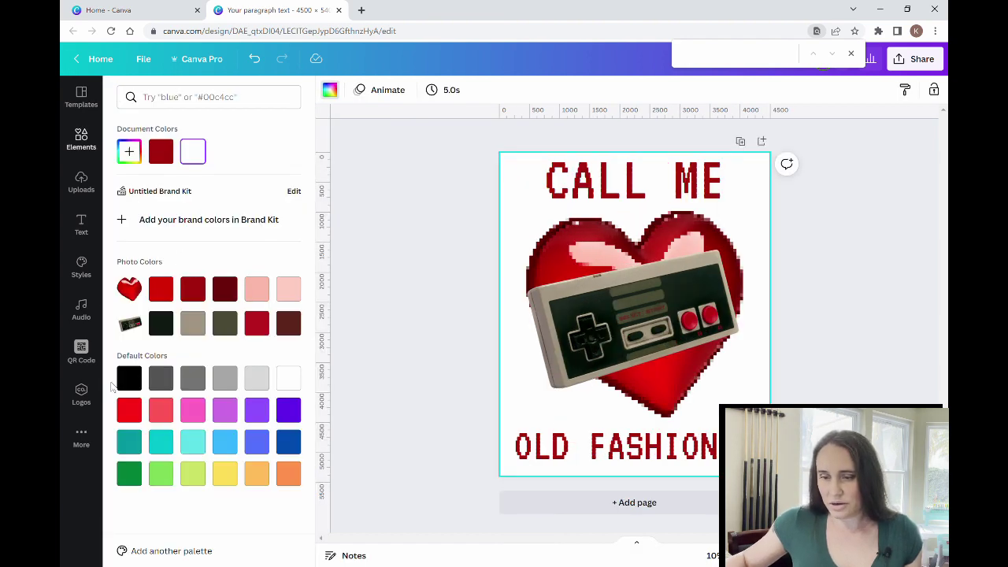
click(126, 379)
click(844, 315)
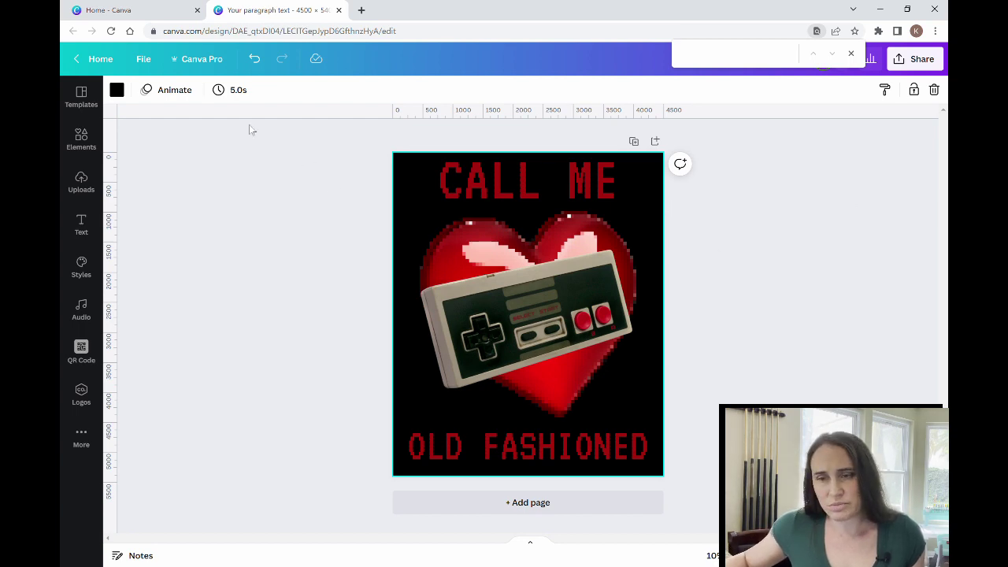
click(117, 90)
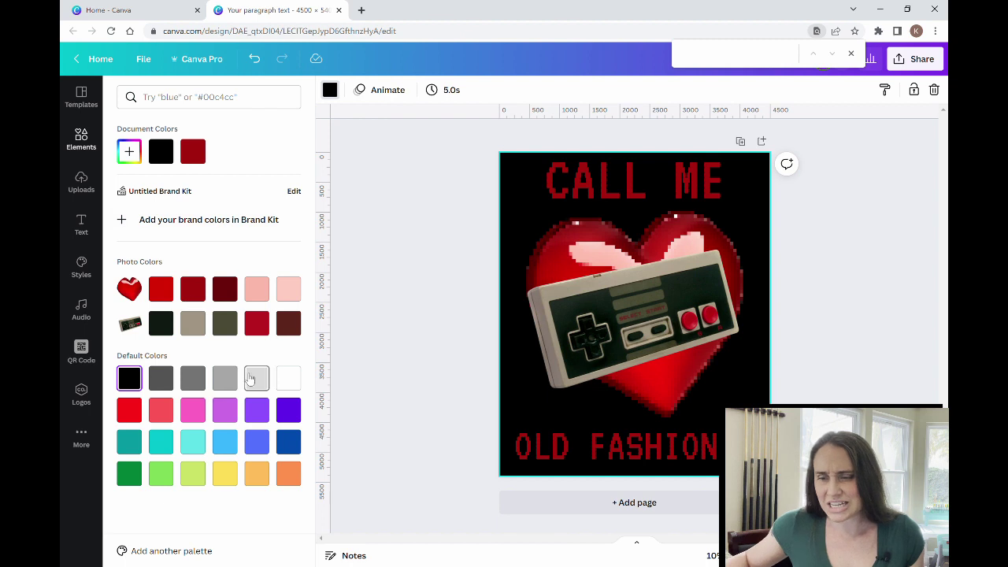
click(224, 379)
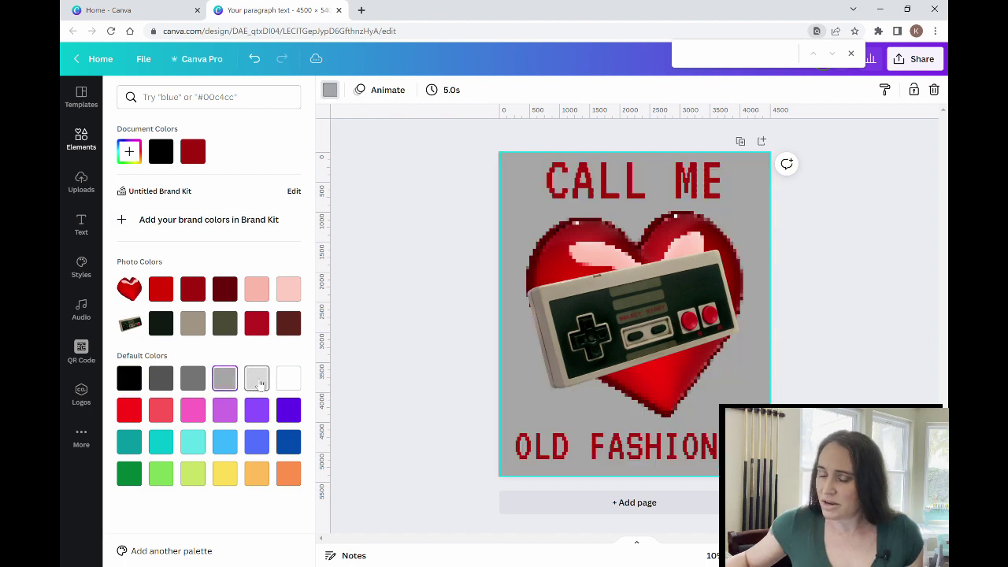
click(256, 379)
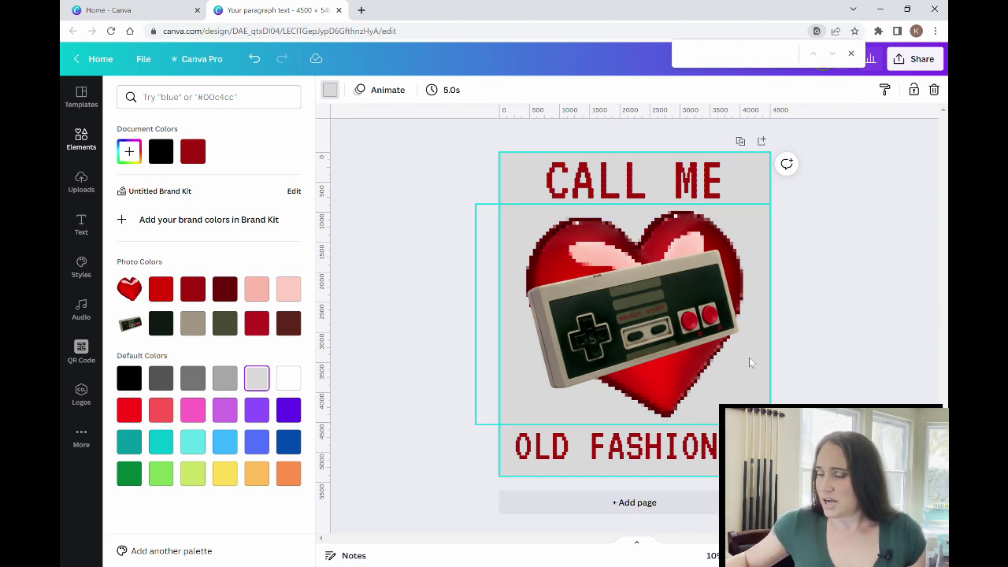
click(375, 208)
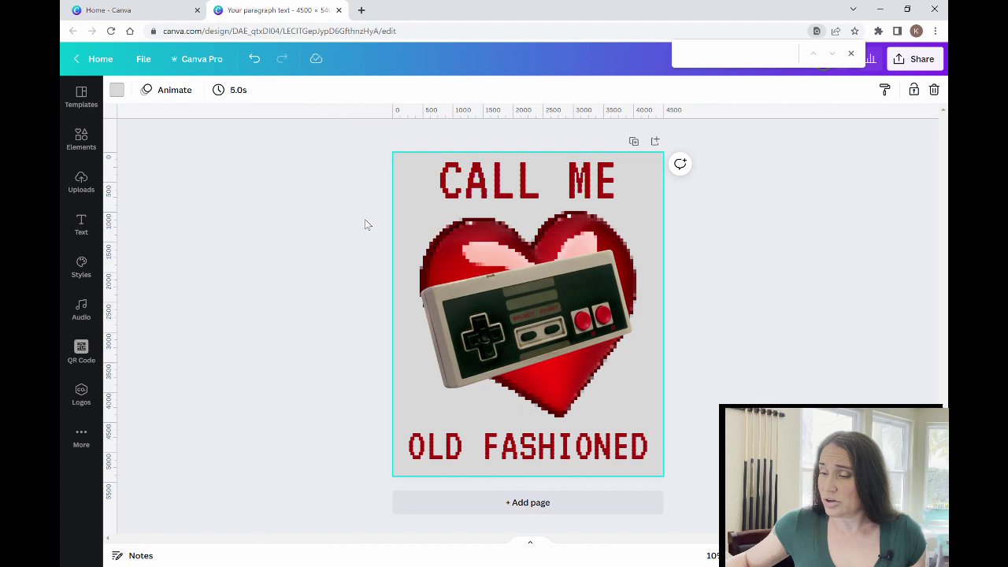
click(872, 255)
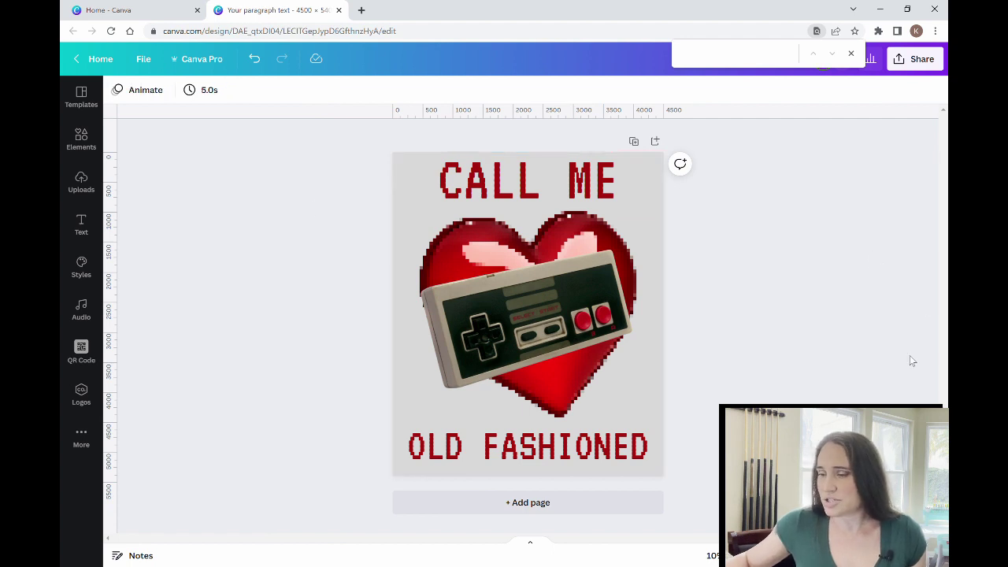